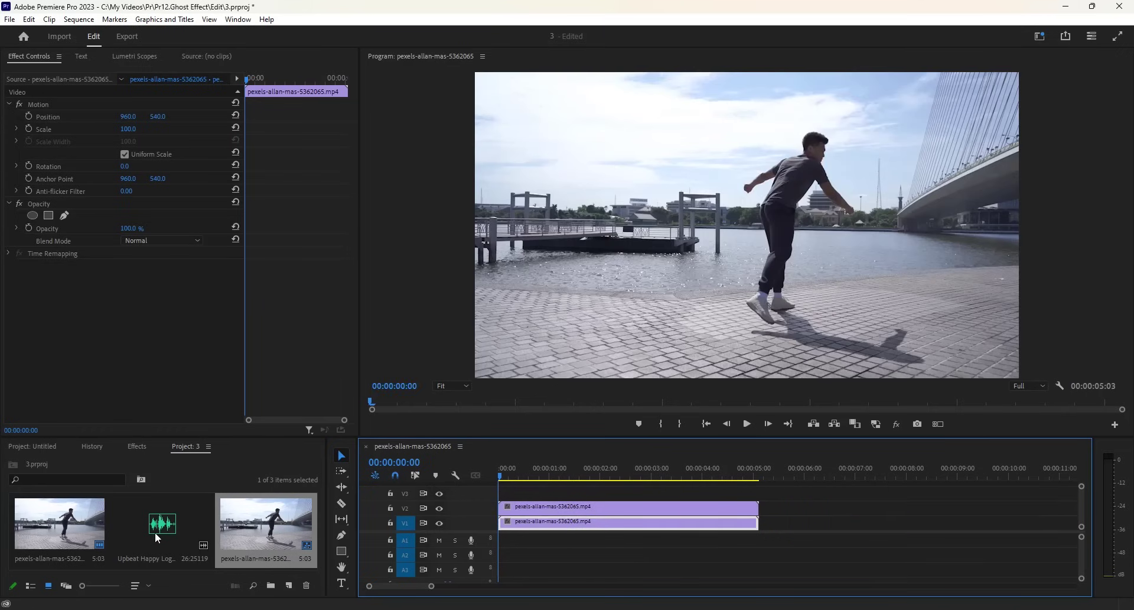
Step: Add the Upbeat Happy Logo audio to track A1 and remove the portion extending past the video's end at 00:00:05:03
drag(163, 523, 505, 540)
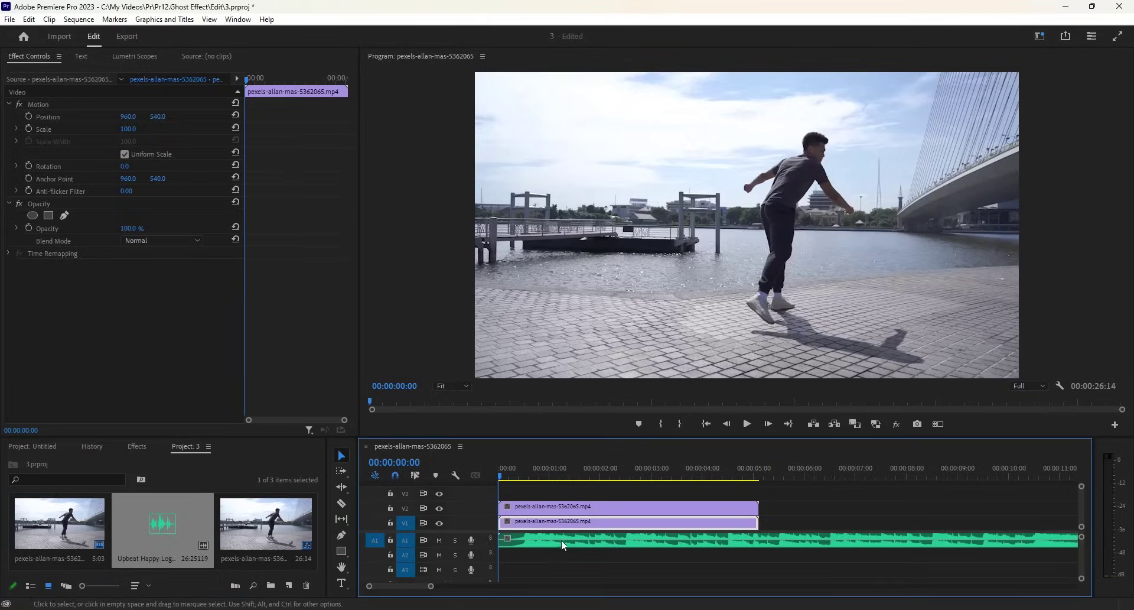
key(Down)
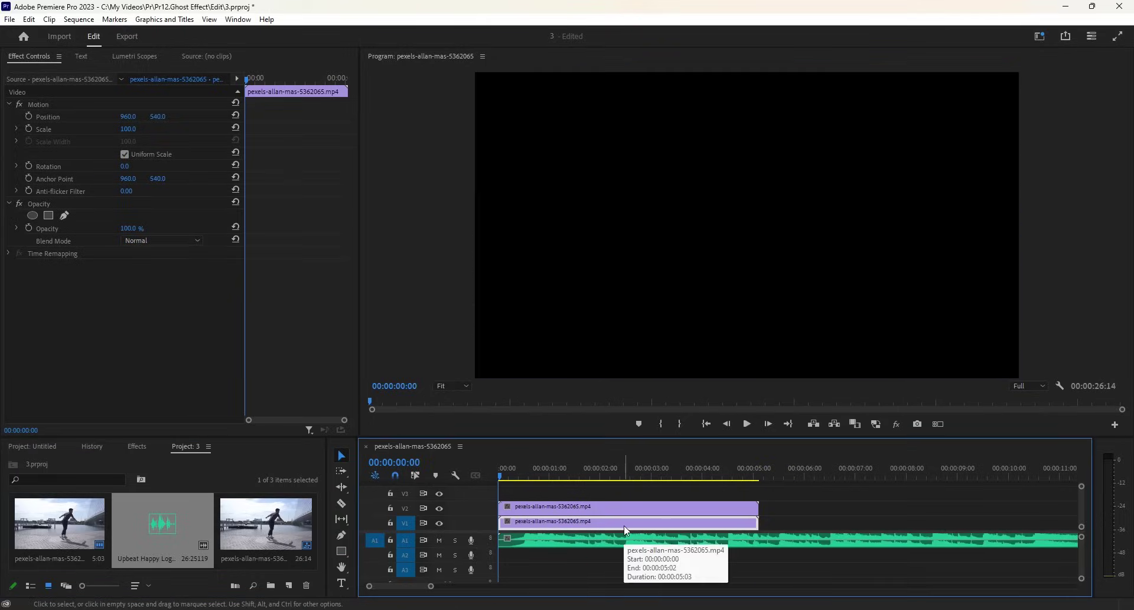
click(343, 503)
click(760, 540)
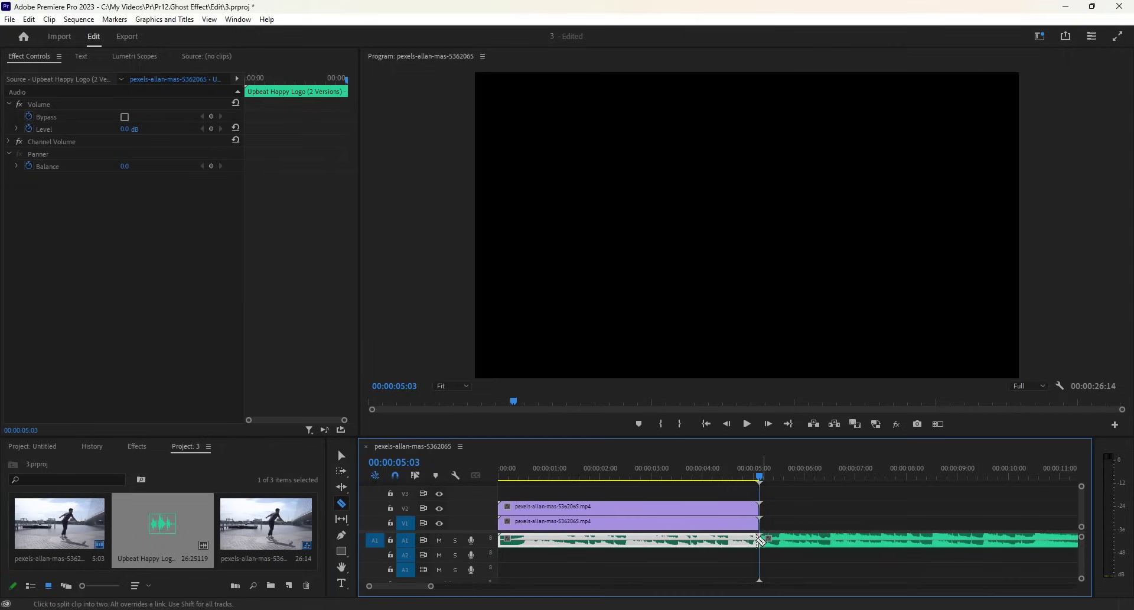
click(342, 456)
click(805, 542)
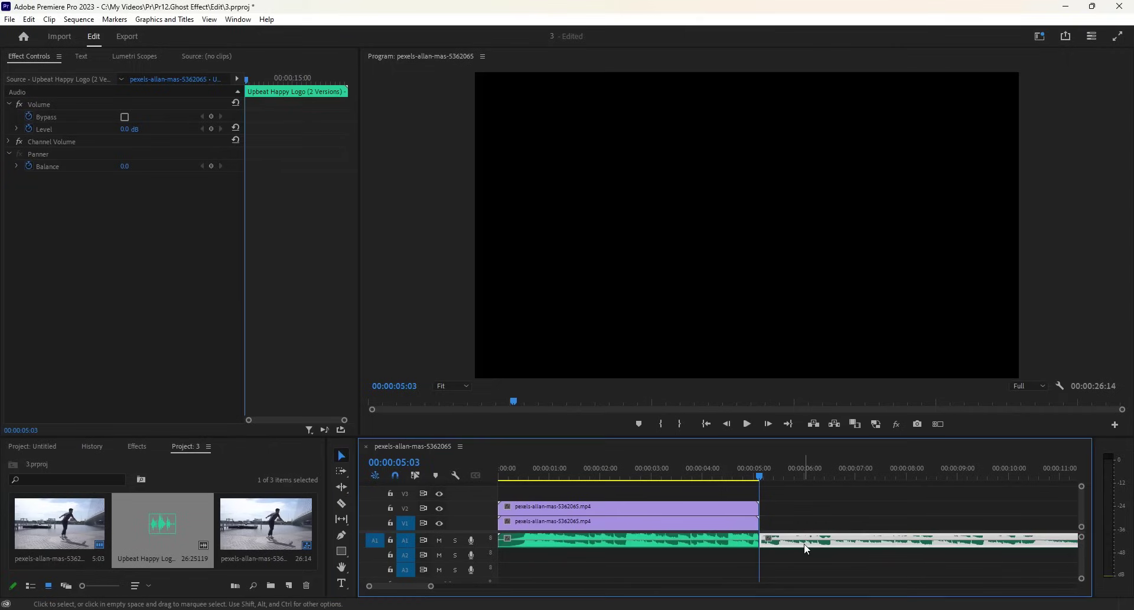
key(Delete)
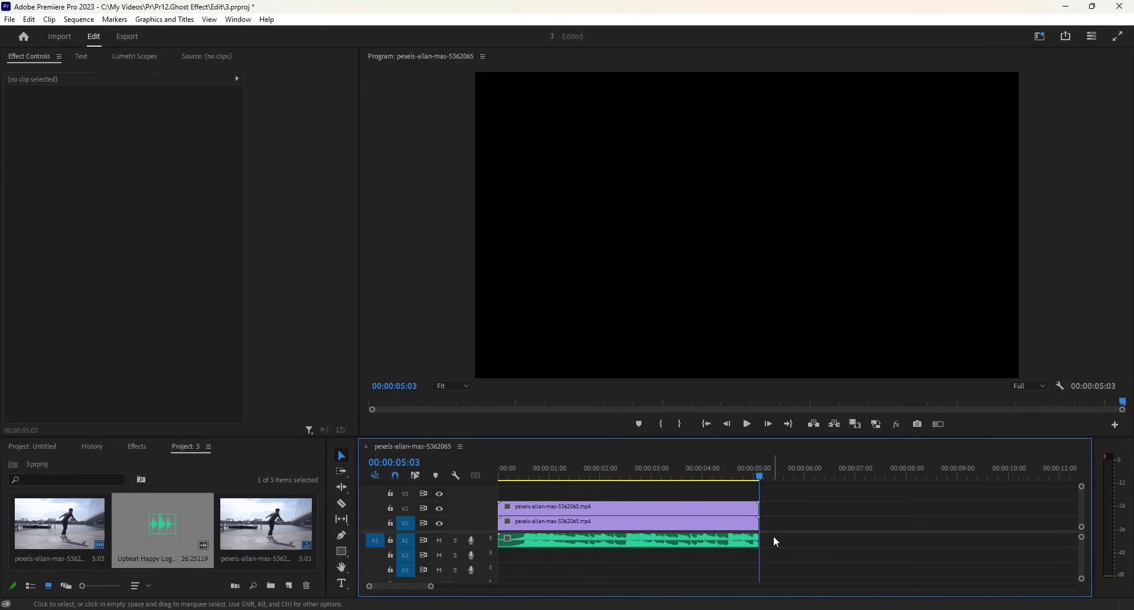
Step: Set the speed of the video clip on track V2 to 90%
click(501, 473)
click(533, 506)
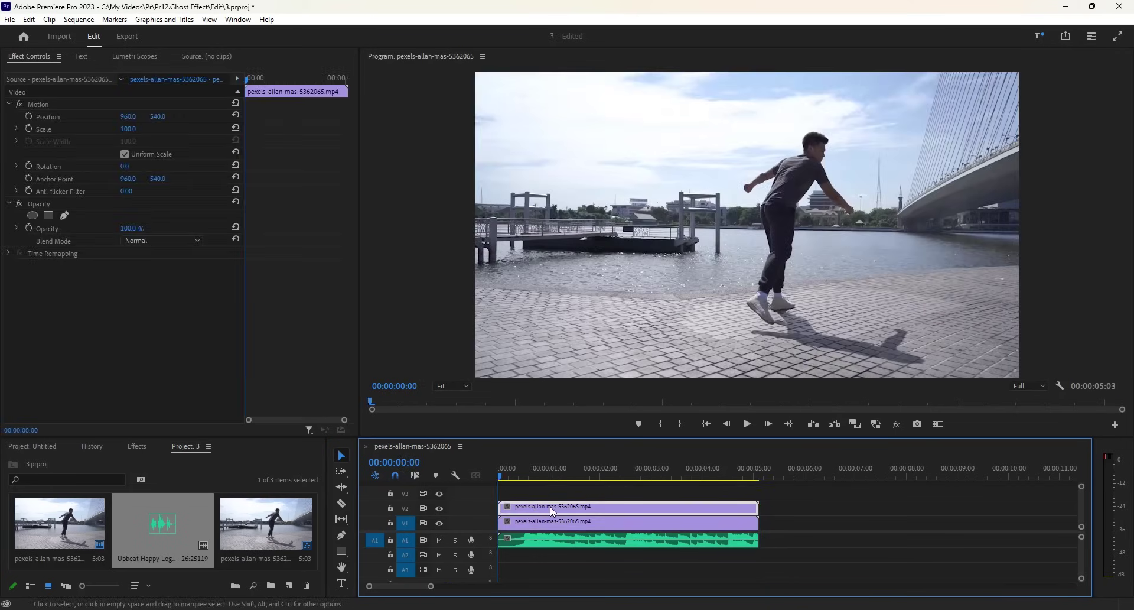
right_click(551, 507)
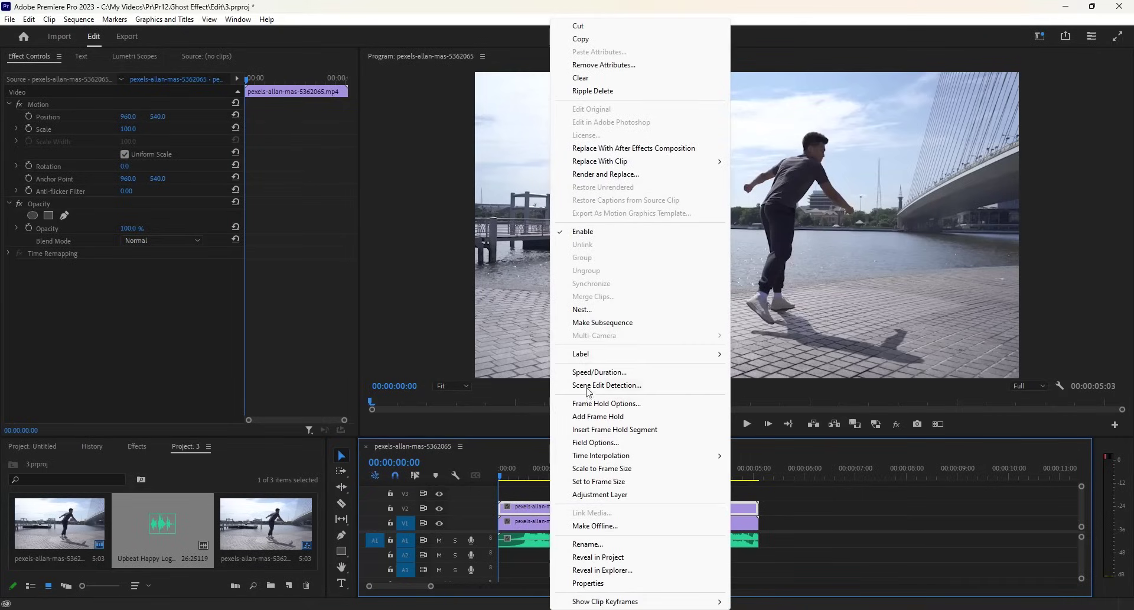
click(616, 373)
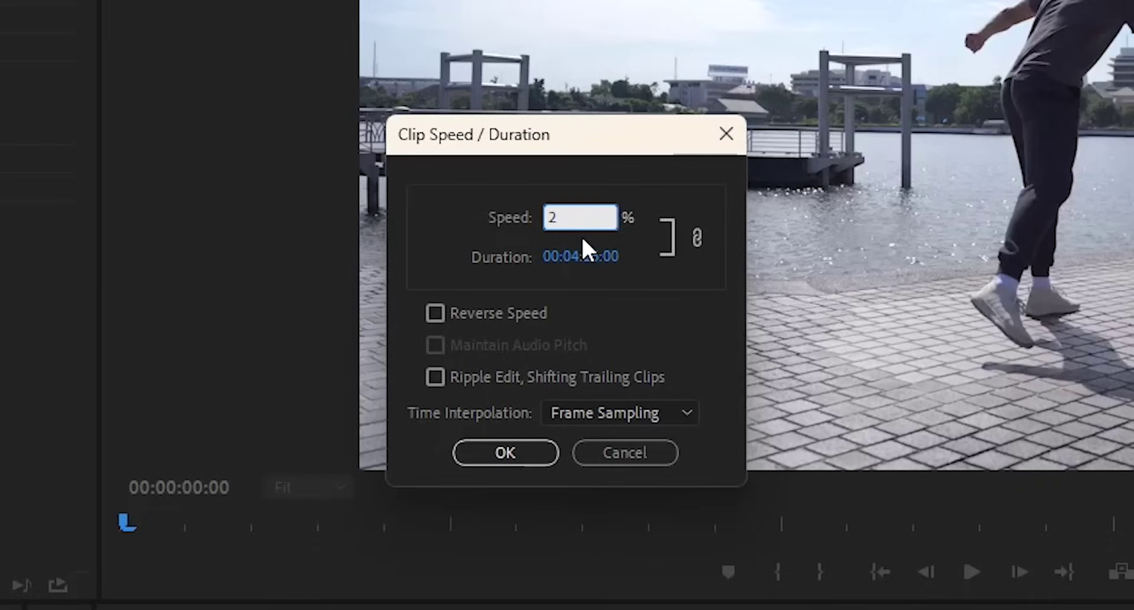
text(0)
double_click(577, 218)
text(150)
drag(588, 217, 489, 220)
text(90)
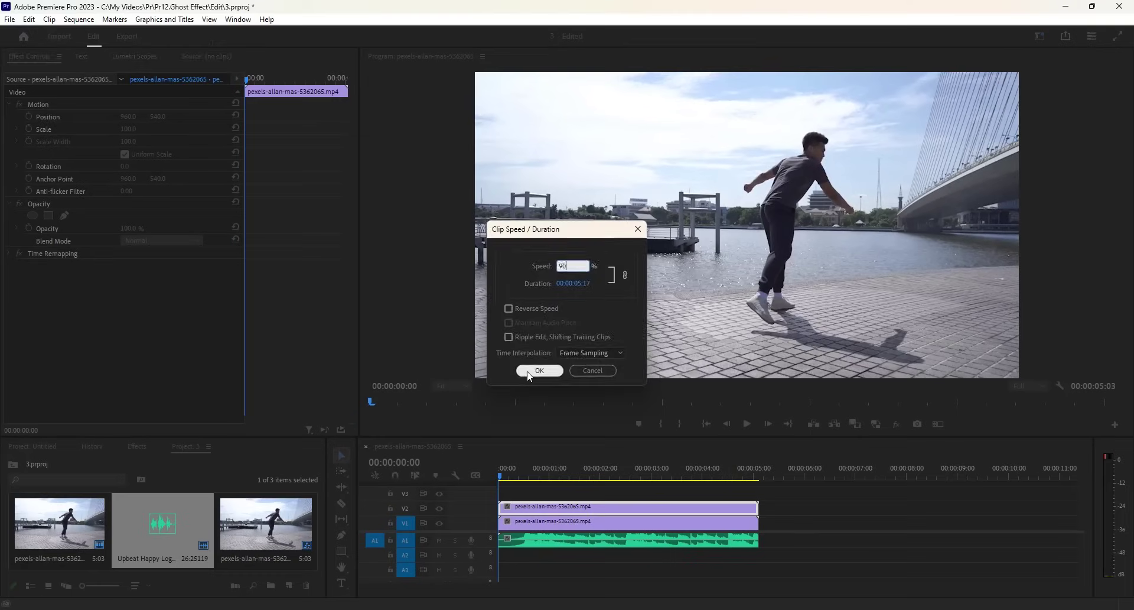
click(529, 371)
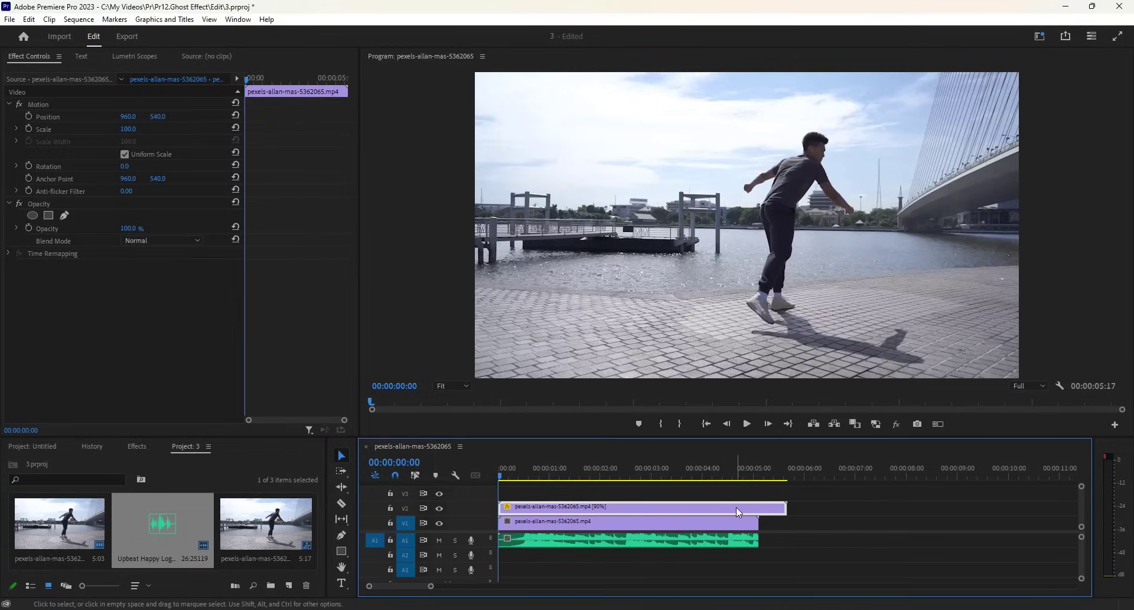
Step: Play the sequence through to review the slowed V2 clip, and return the playhead to the start
mouse_move(736, 507)
key(space)
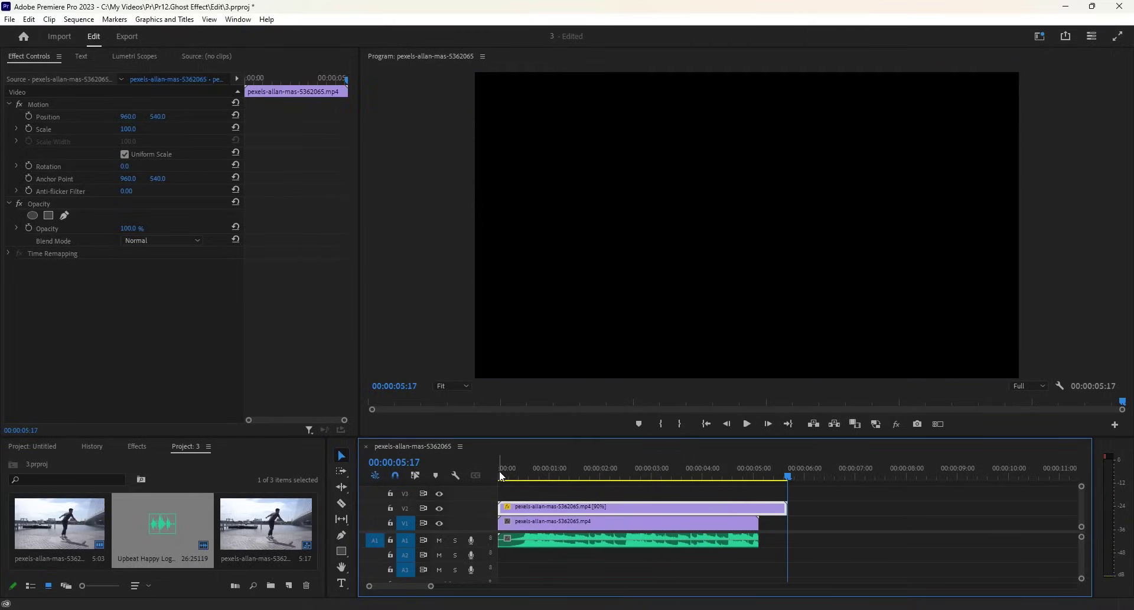
click(501, 472)
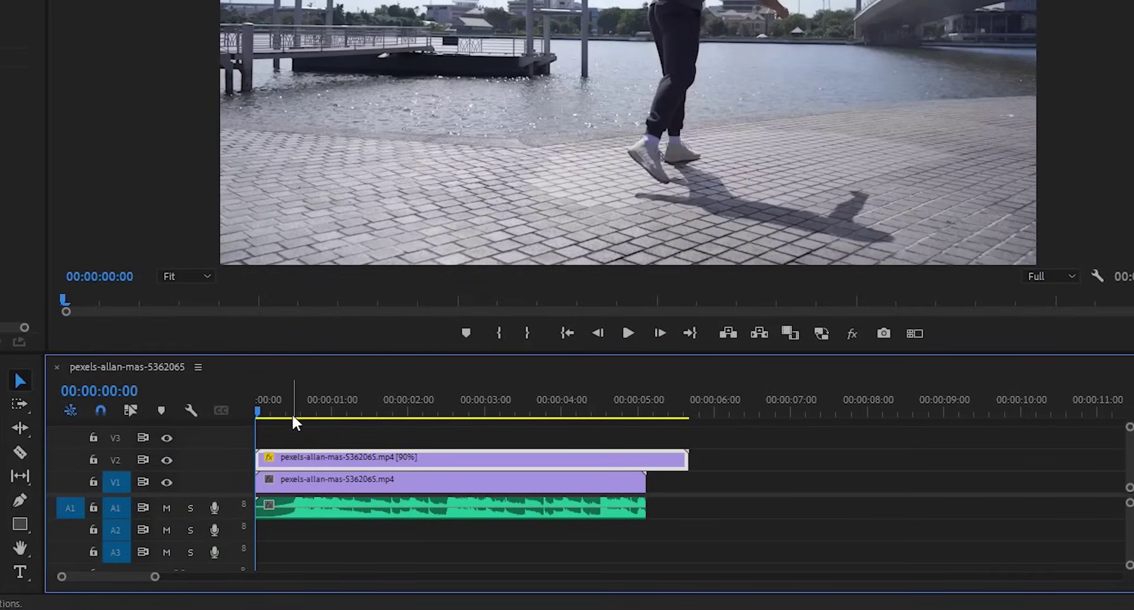
Step: Trim the V2 clip's start to 00:00:00:11 and split it at about 1.5, 2.5 and 3.5 seconds
drag(295, 403, 293, 410)
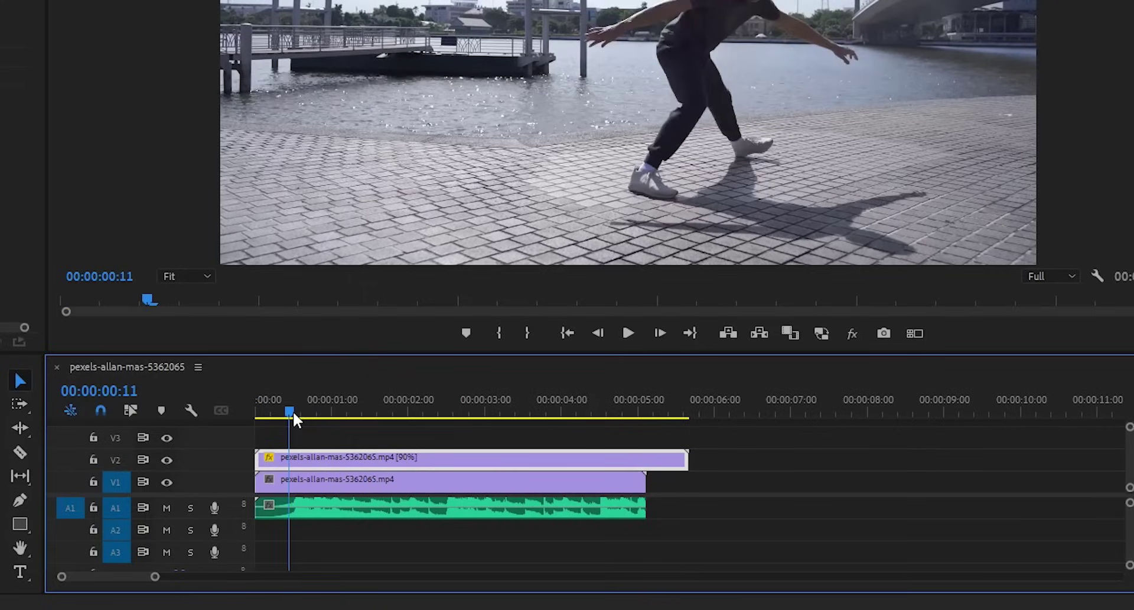
drag(260, 459, 293, 463)
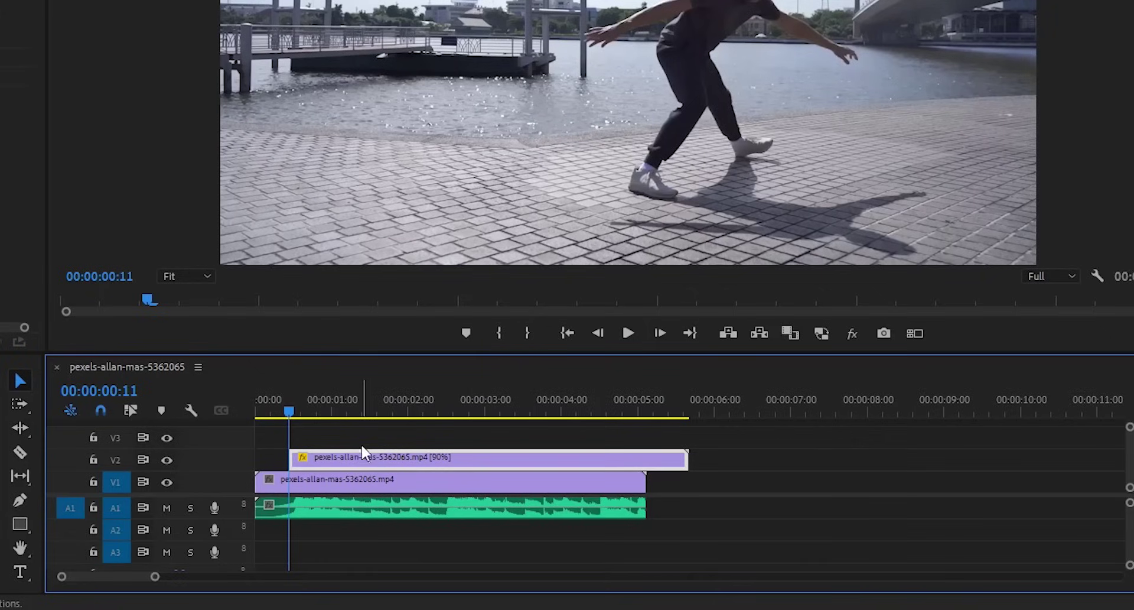
click(20, 455)
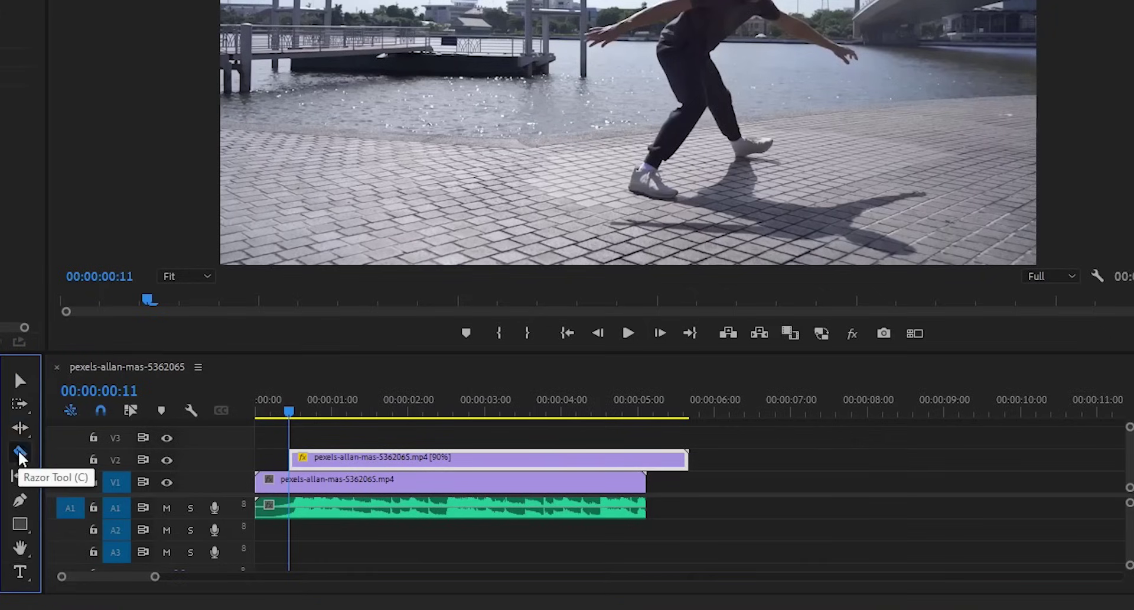
click(371, 459)
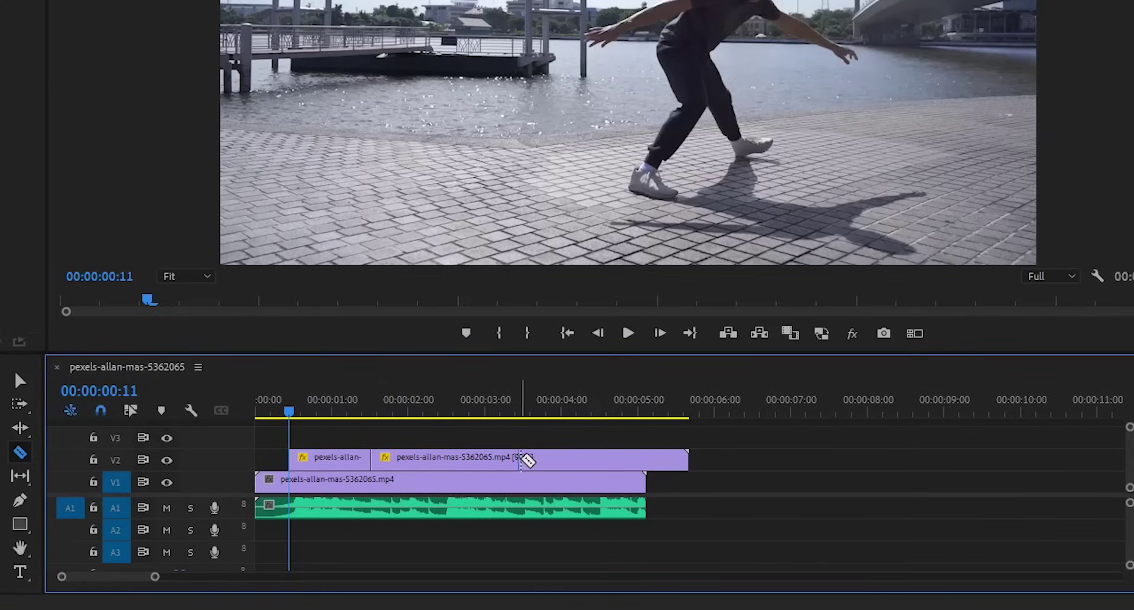
click(450, 459)
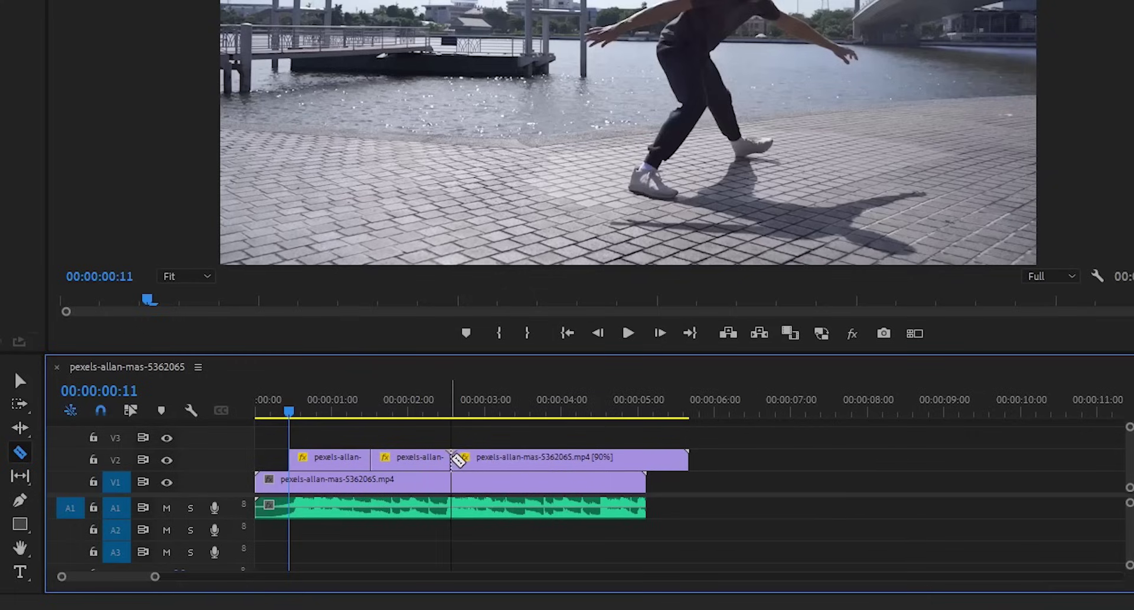
click(519, 459)
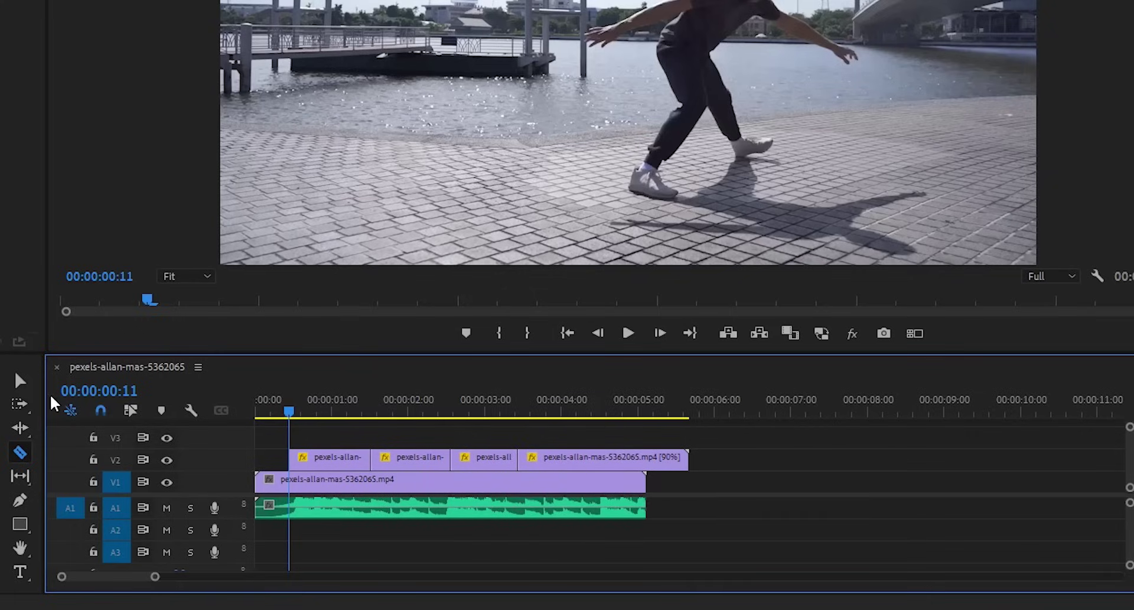
Step: Delete the second and fourth segments of the split clip on track V2
click(20, 381)
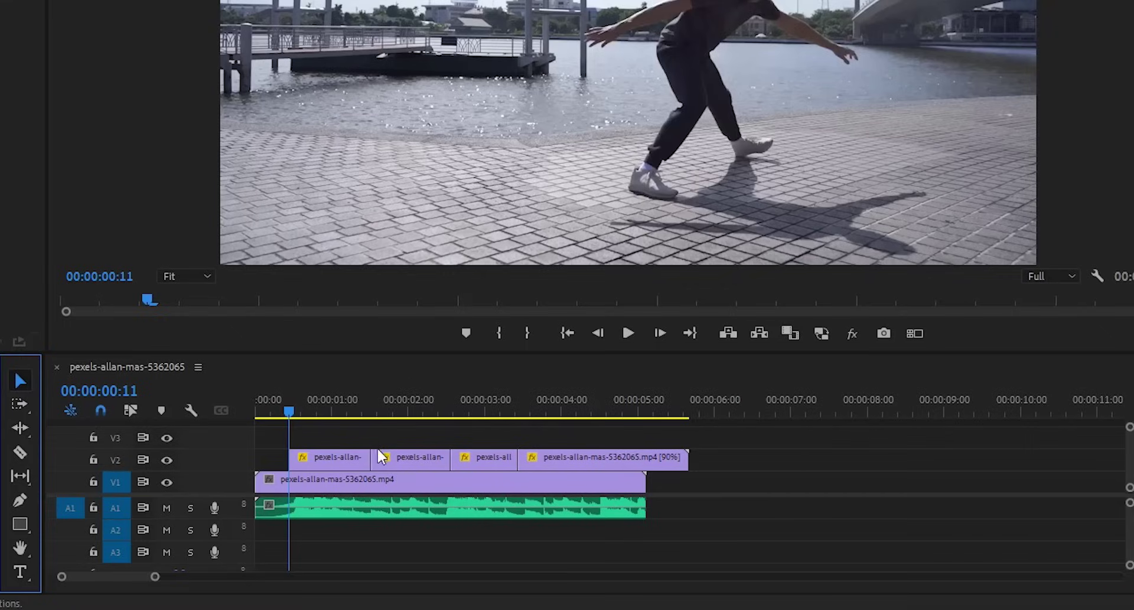
click(409, 458)
key(Delete)
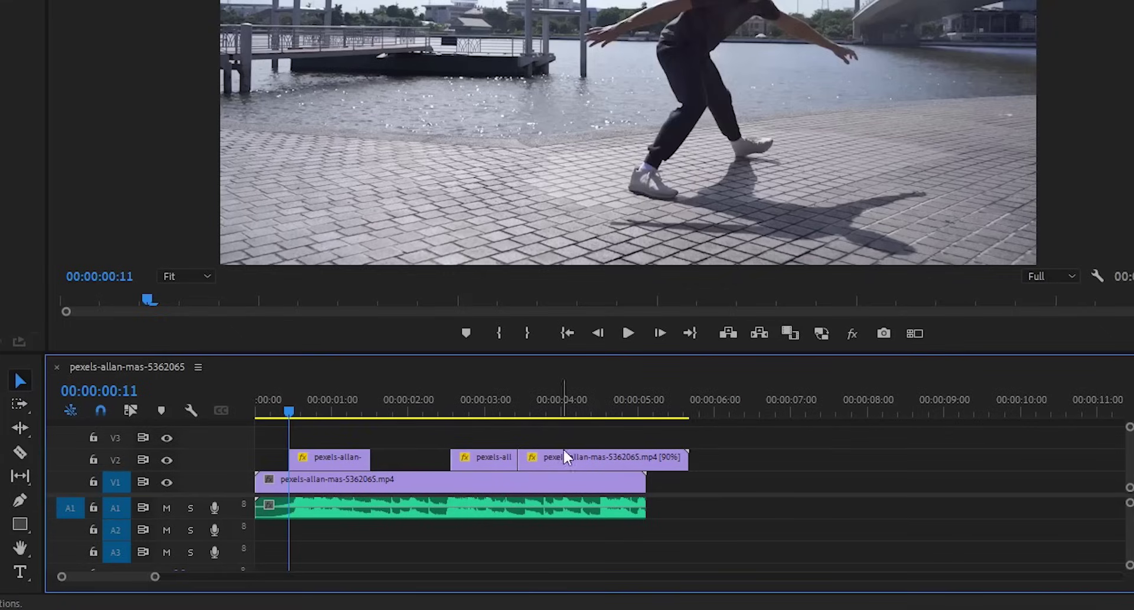
click(560, 460)
key(Delete)
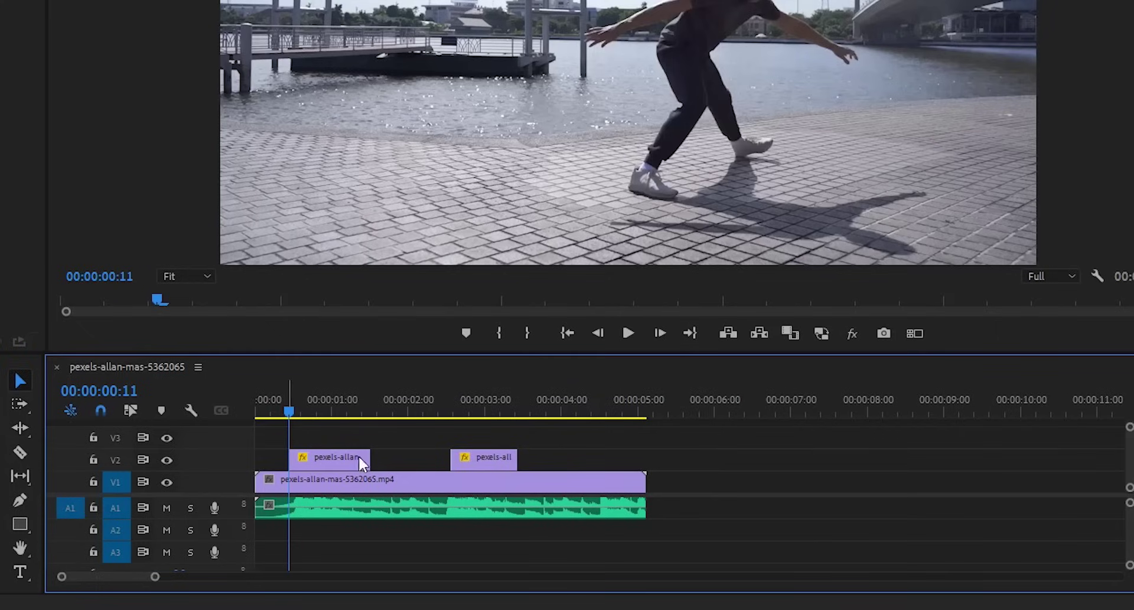
Step: Set the opacity of the first remaining segment on V2 to 50%
click(313, 459)
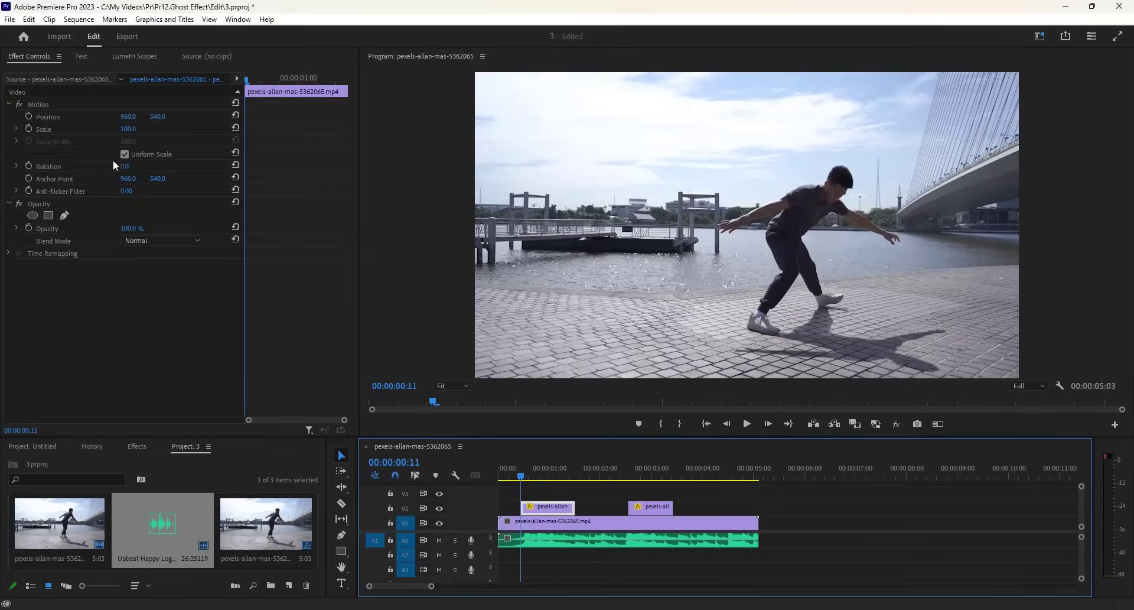
click(129, 234)
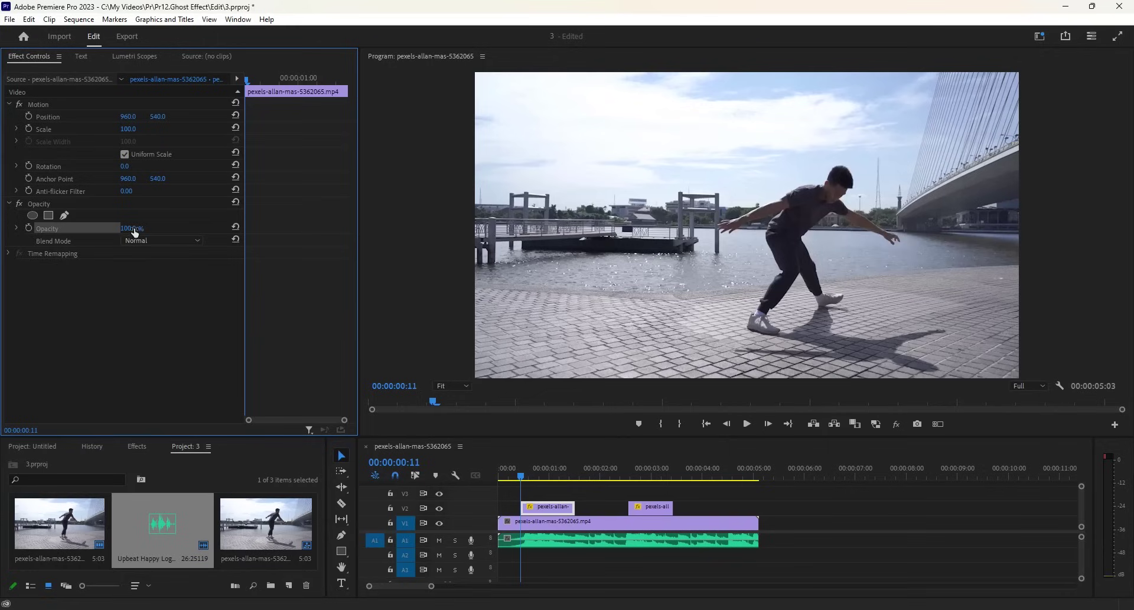
click(137, 228)
text(50)
key(Return)
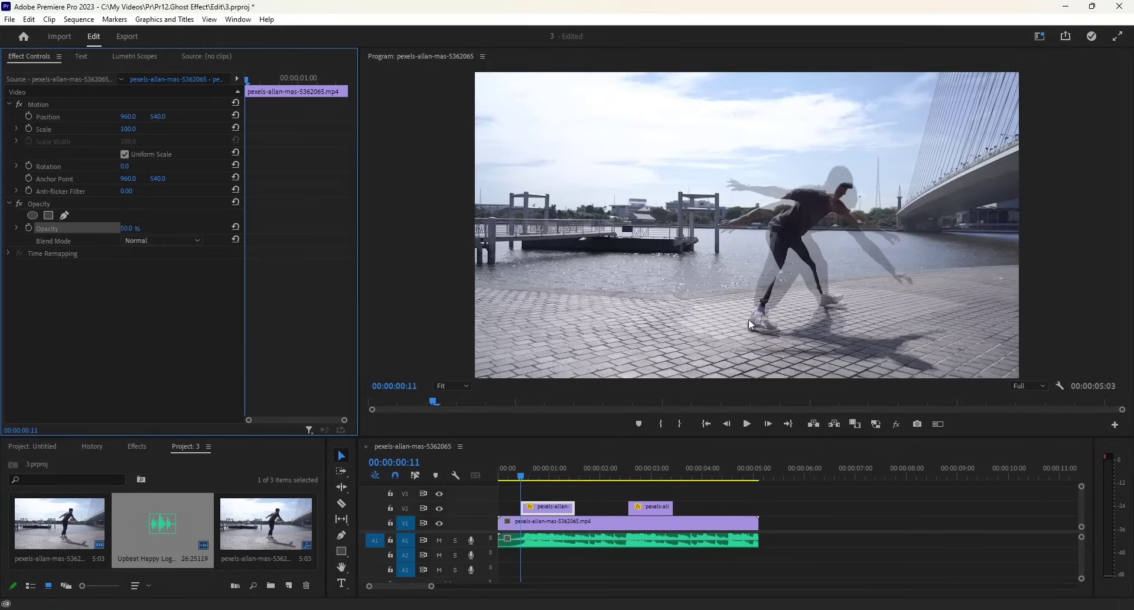
Step: Set the opacity of the second remaining segment on V2 to 50%
click(654, 506)
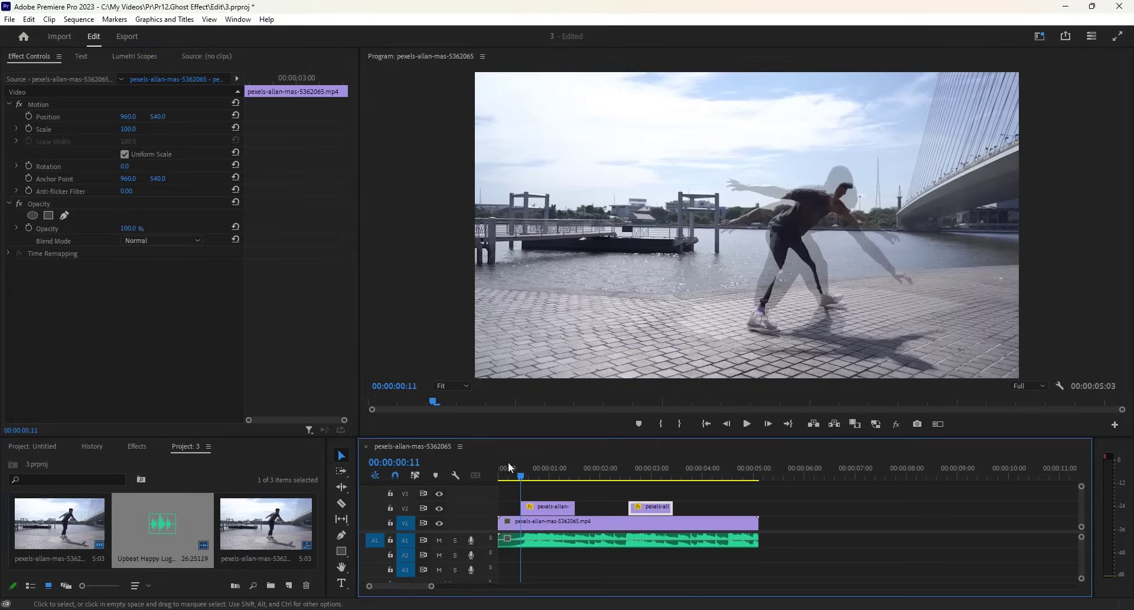
click(131, 228)
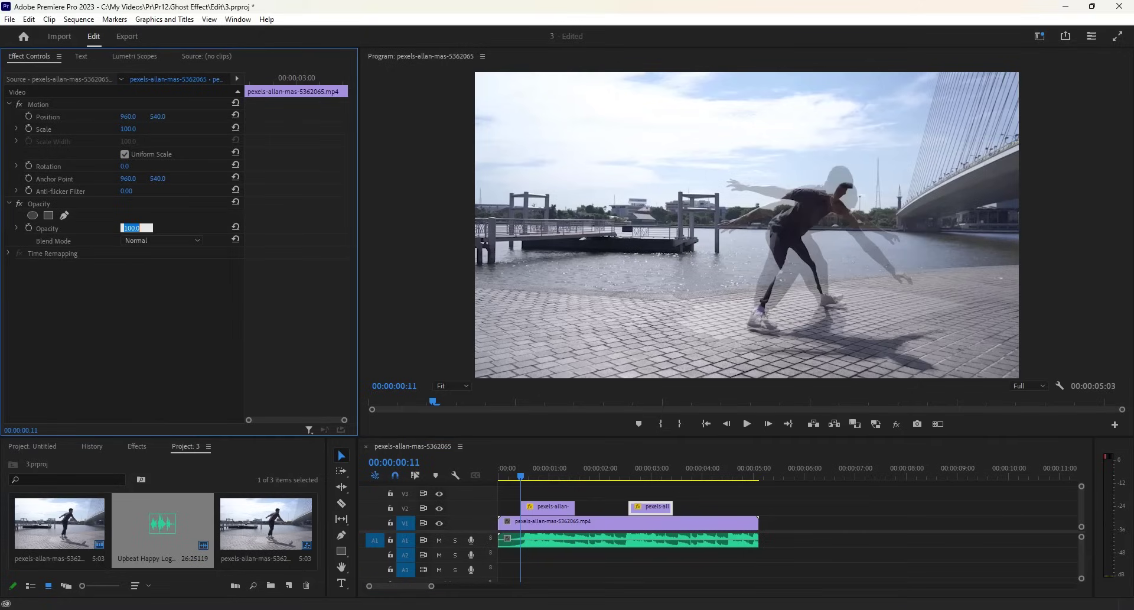
text(50)
key(Return)
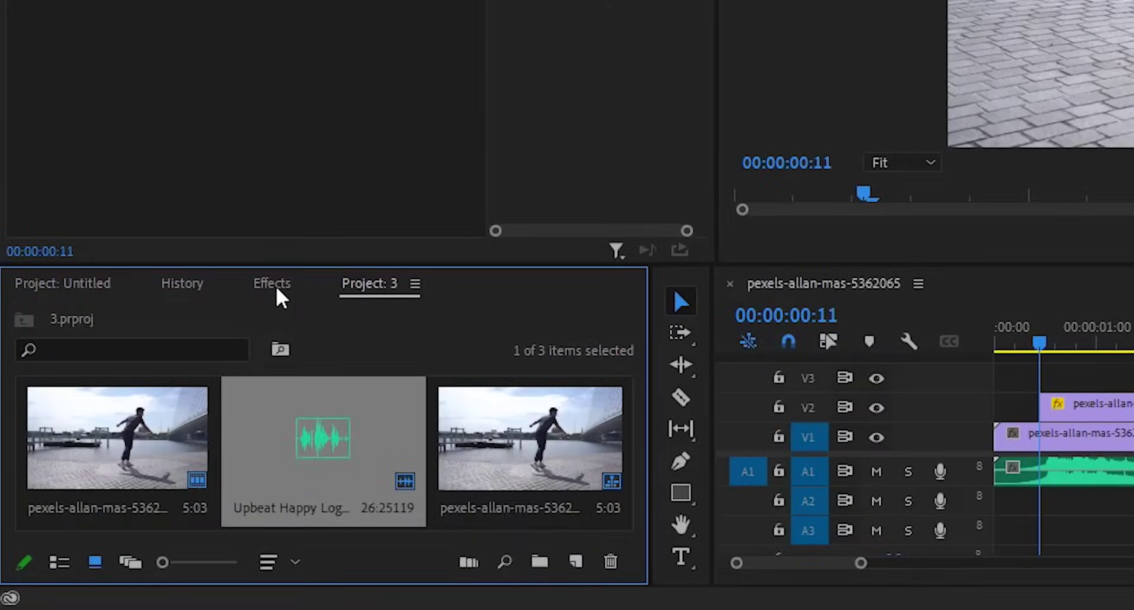
Step: Apply the Cross Dissolve video transition to the start of the first V2 segment and shorten it to 8 frames
click(276, 290)
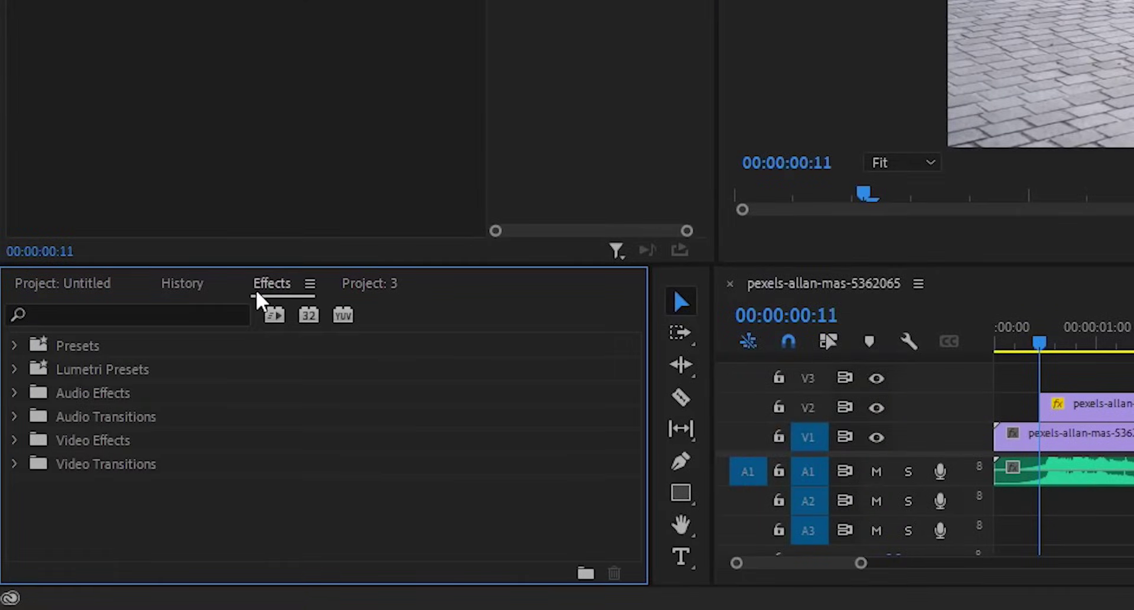
click(15, 463)
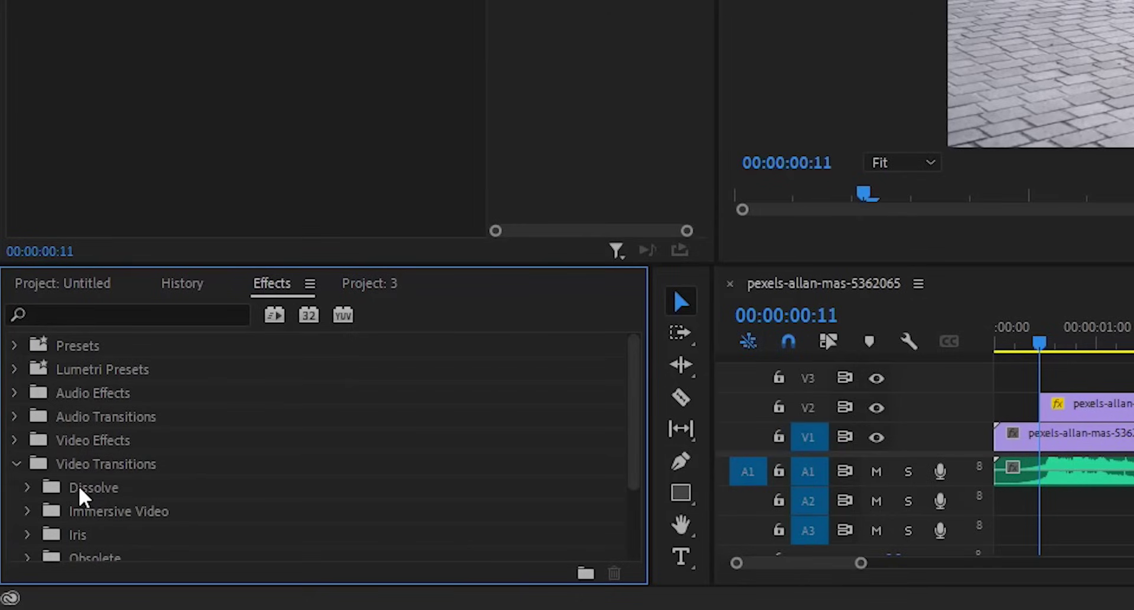
click(27, 492)
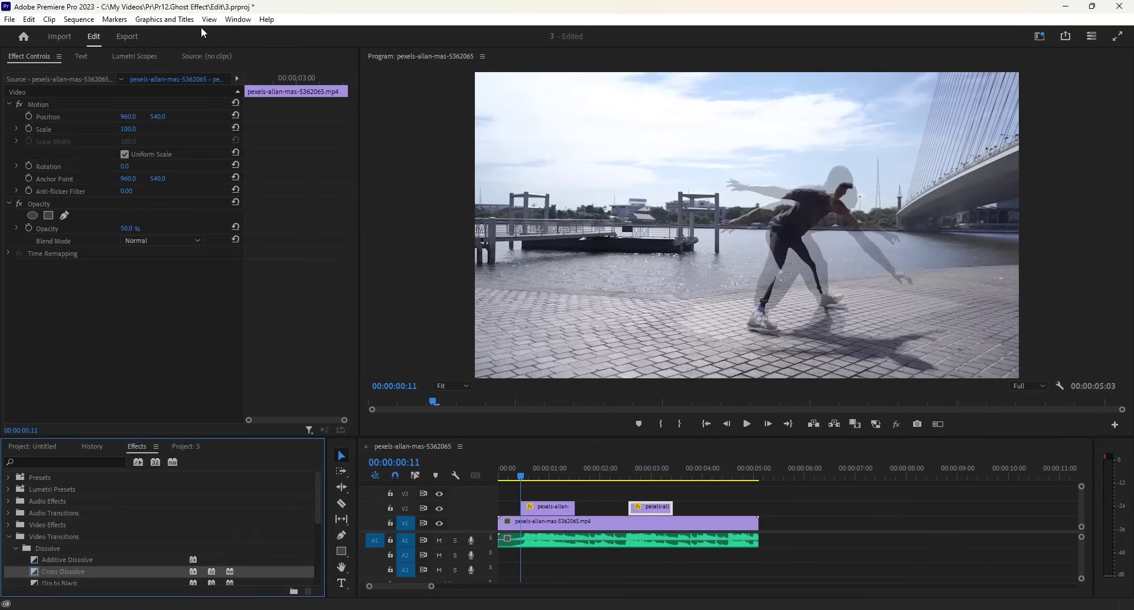
click(238, 19)
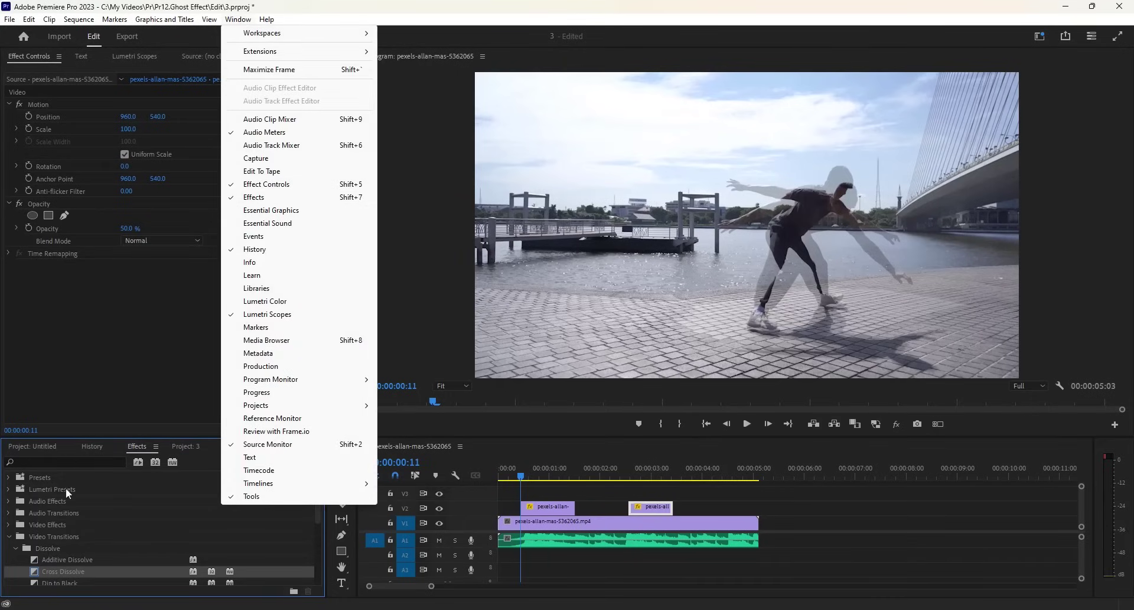
click(54, 572)
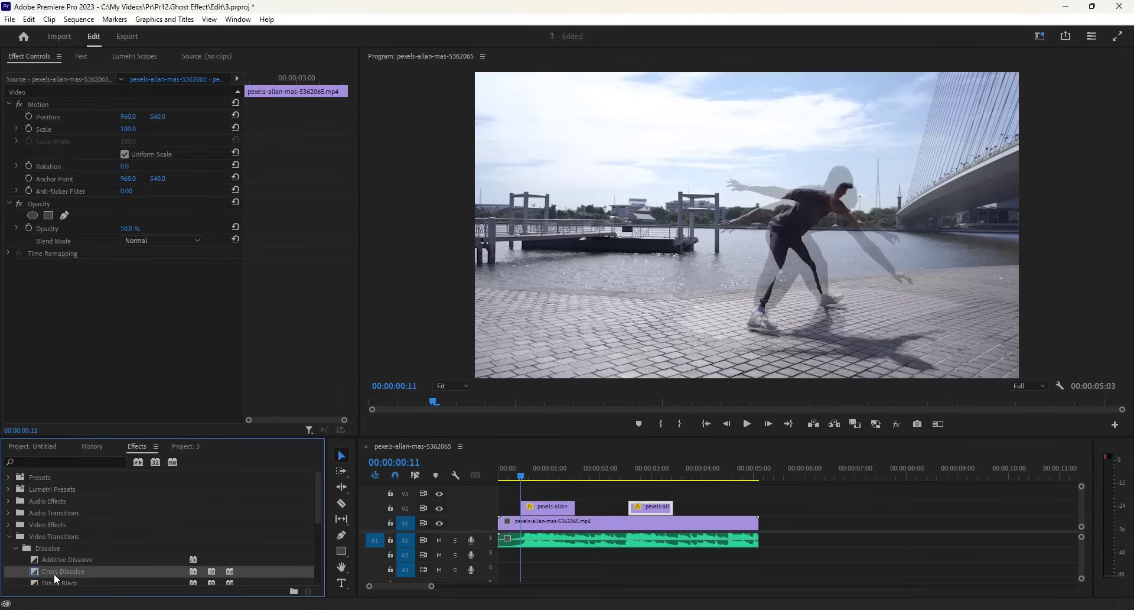
drag(54, 573, 534, 514)
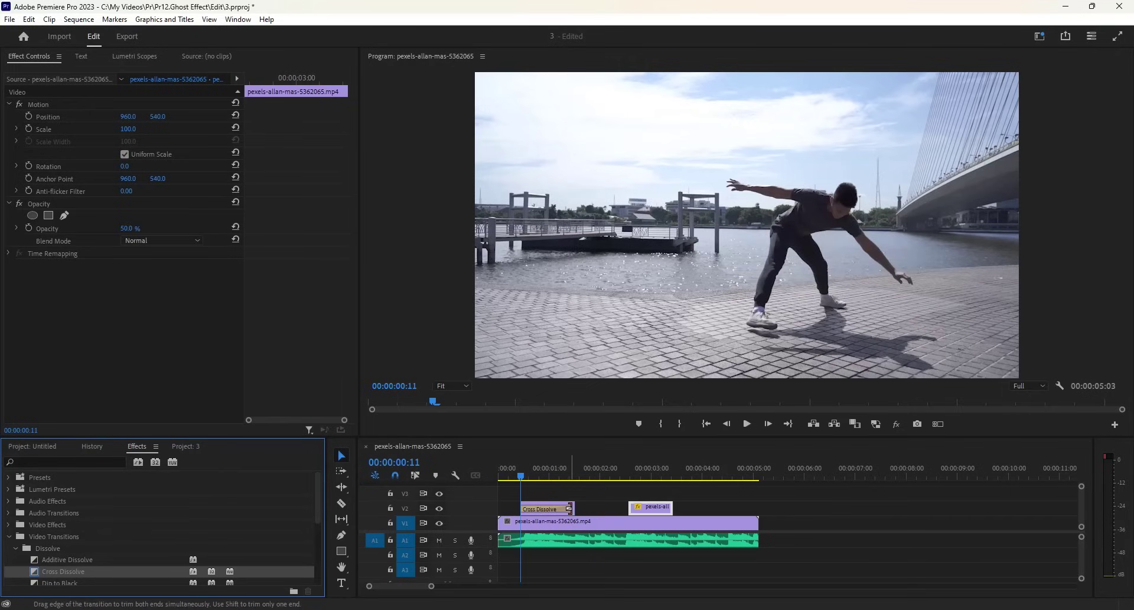
drag(569, 508, 536, 510)
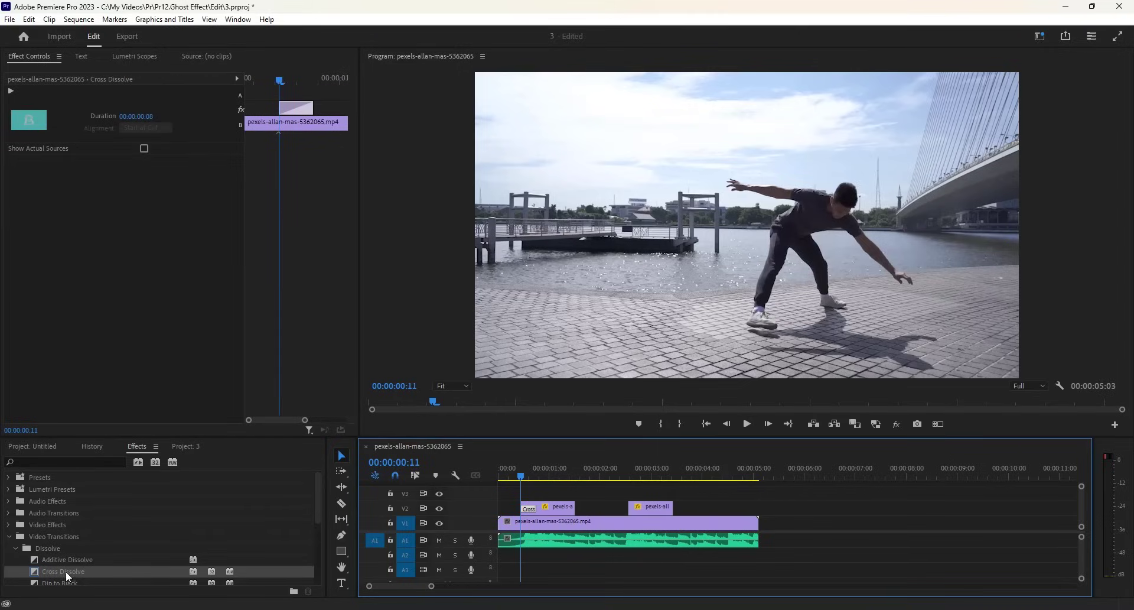
Step: Apply short Cross Dissolve transitions to the end of the first V2 segment and to both ends of the second V2 segment
drag(66, 570, 561, 508)
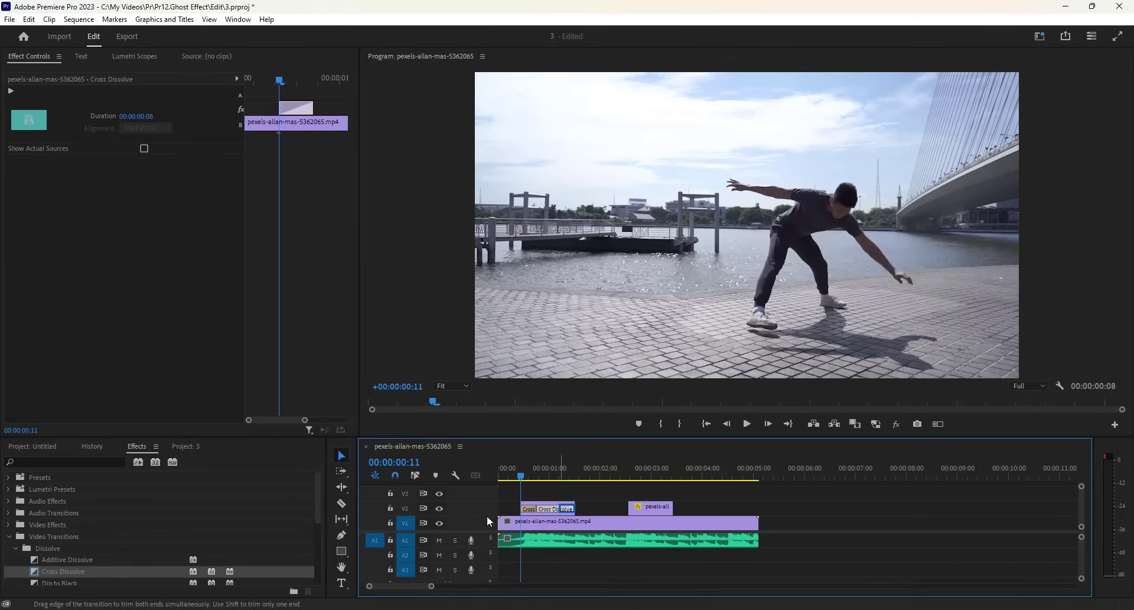
drag(82, 571, 645, 509)
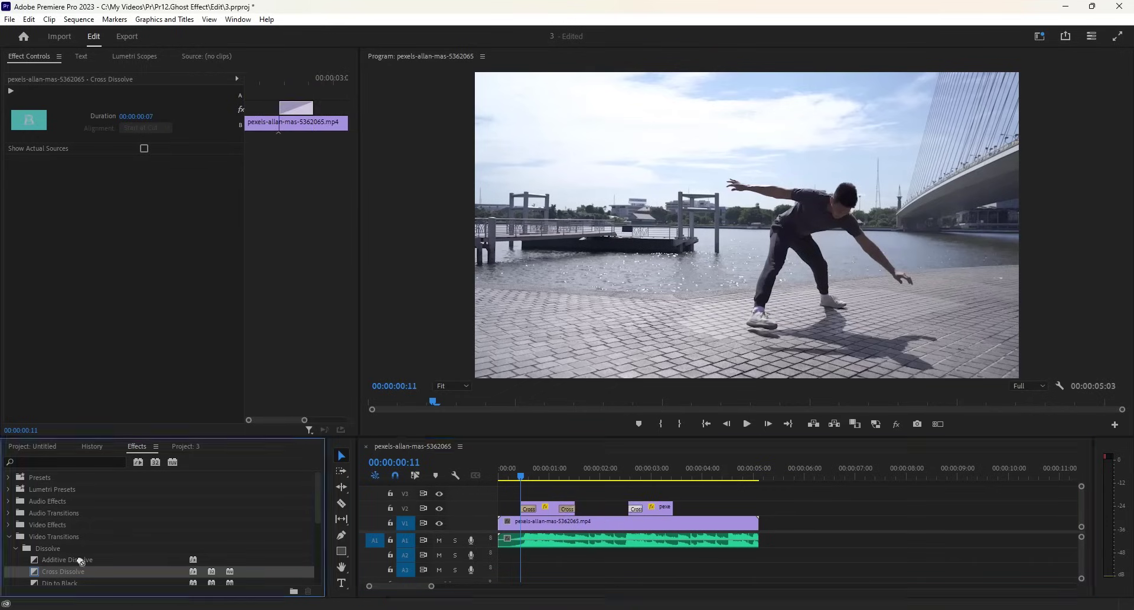
drag(82, 570, 653, 510)
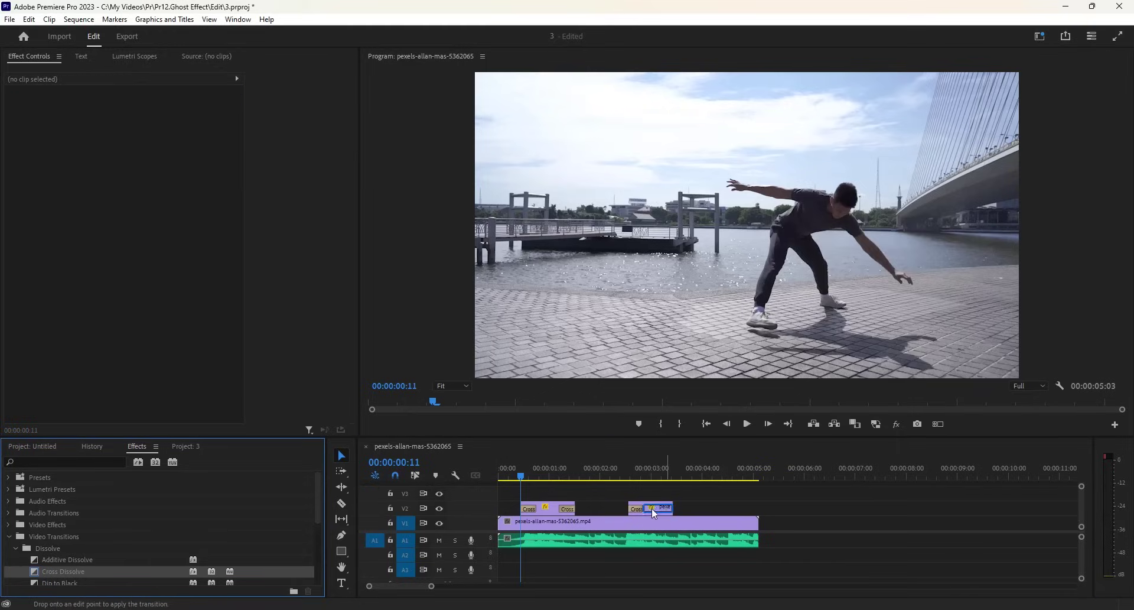
drag(653, 512, 667, 510)
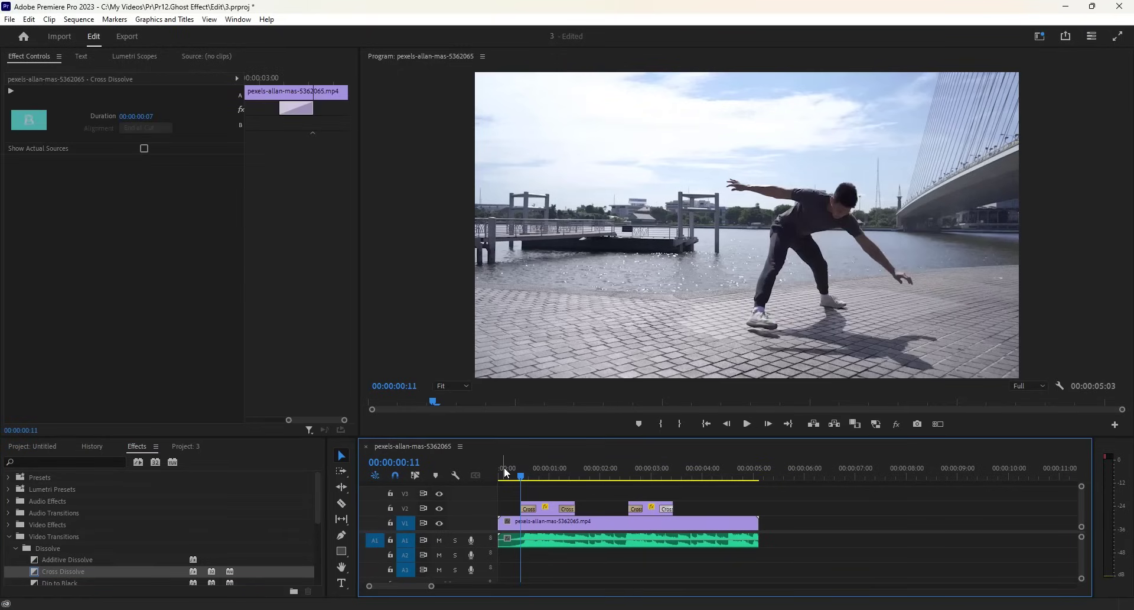
Step: Play the sequence from its start in the maximized Program monitor to review the ghost effect, and restore the normal layout
drag(506, 472, 490, 473)
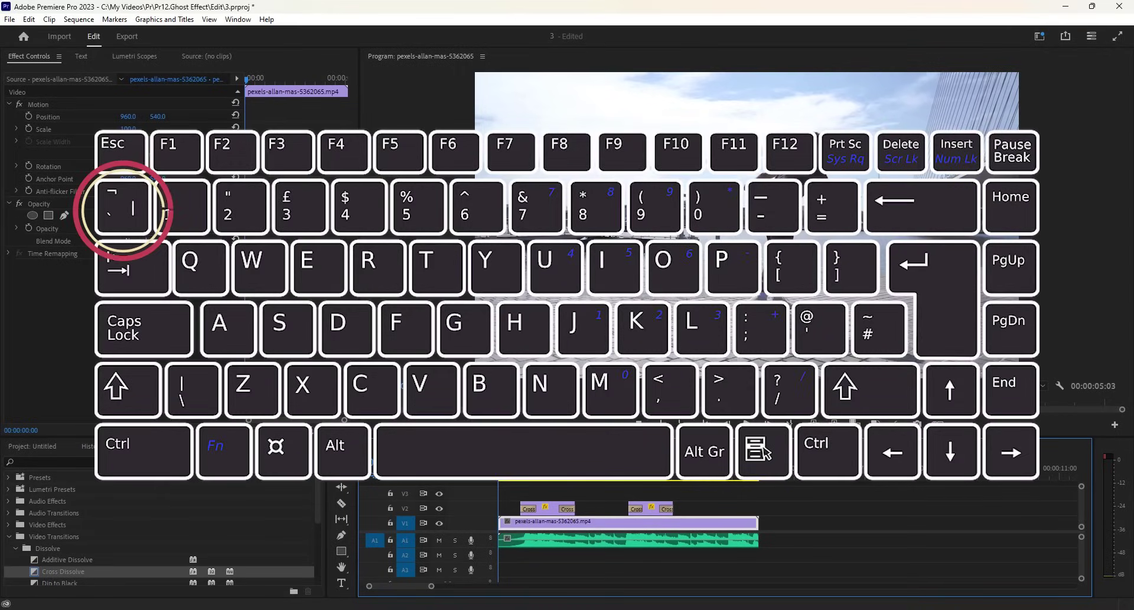
key(grave)
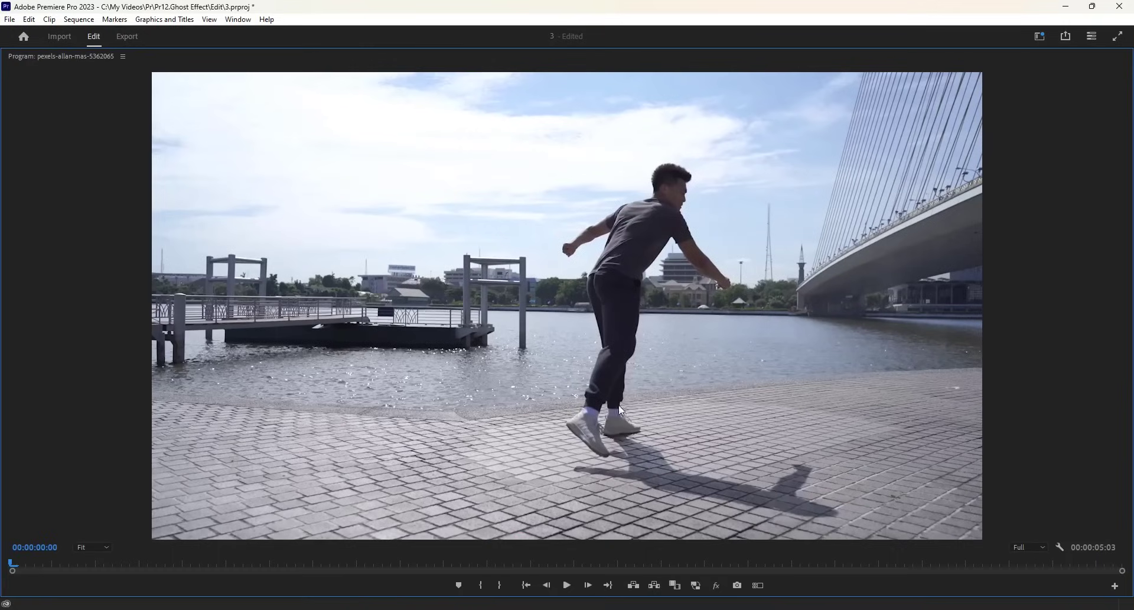
click(567, 585)
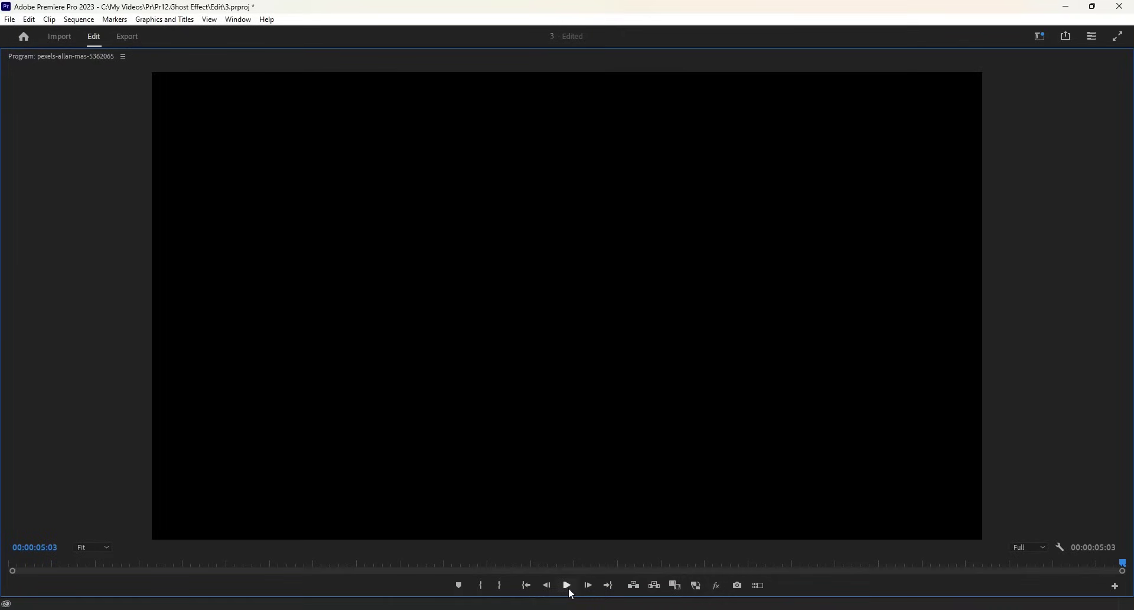
click(569, 586)
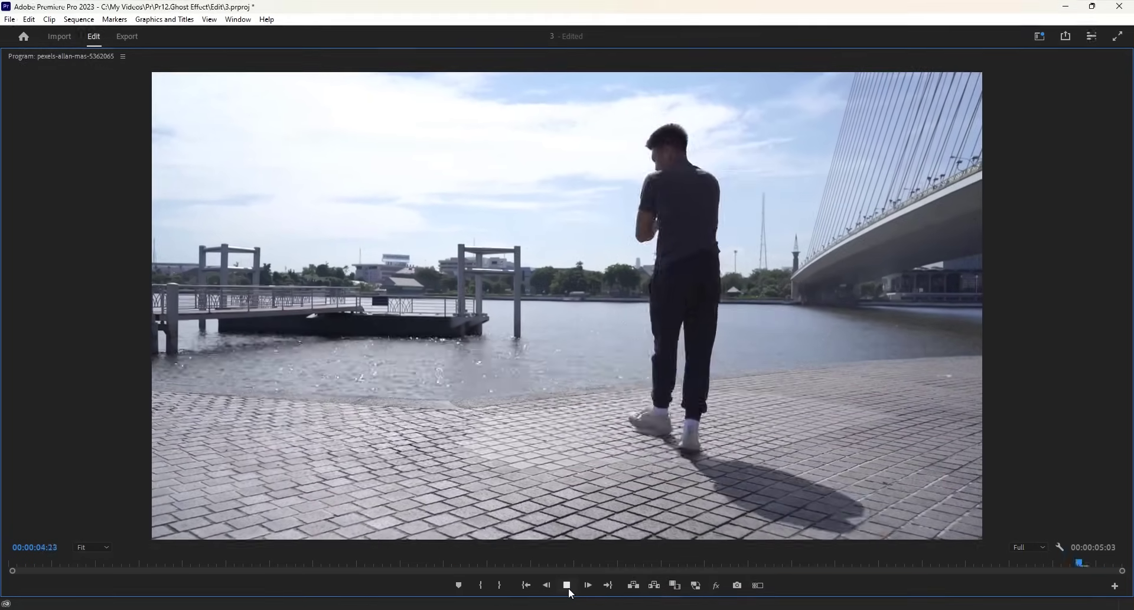
key(grave)
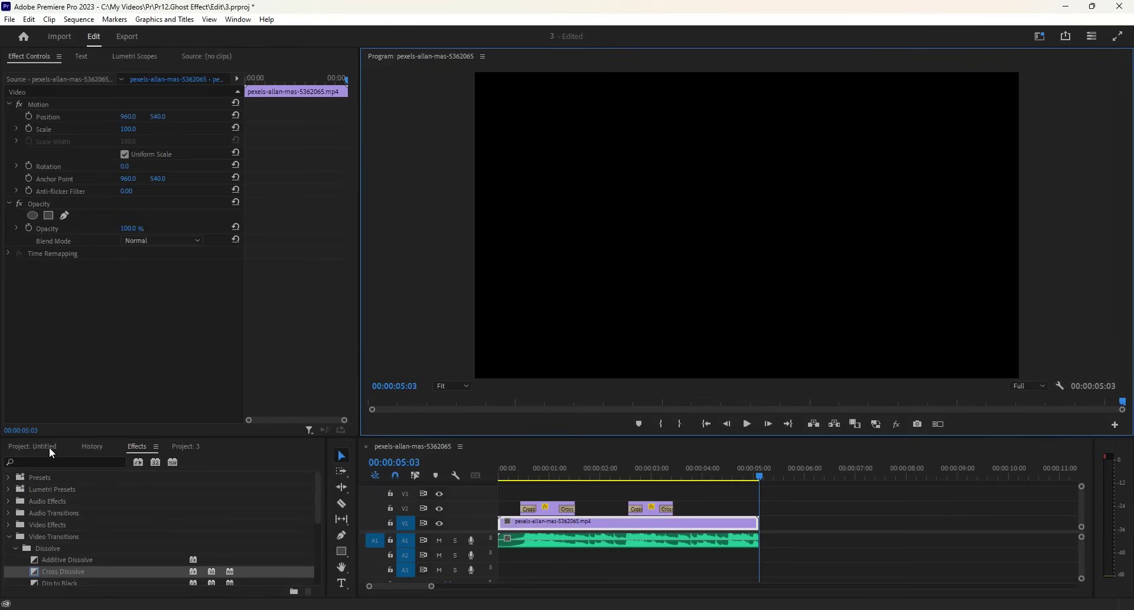
Step: Clear all clips from the sequence and delete every item from project 3
click(185, 447)
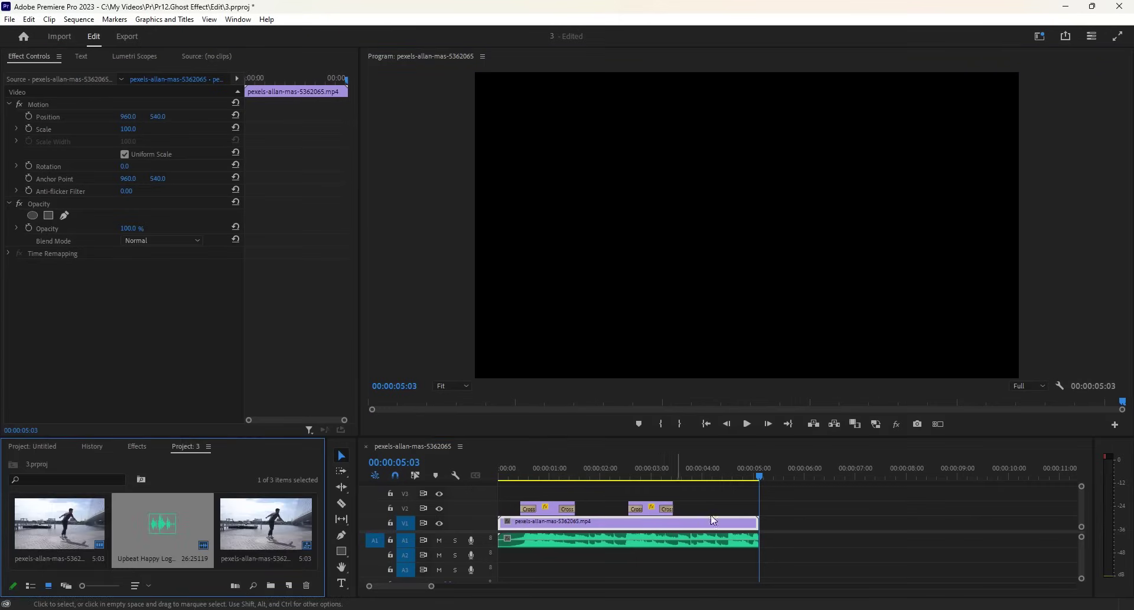
drag(752, 500, 522, 562)
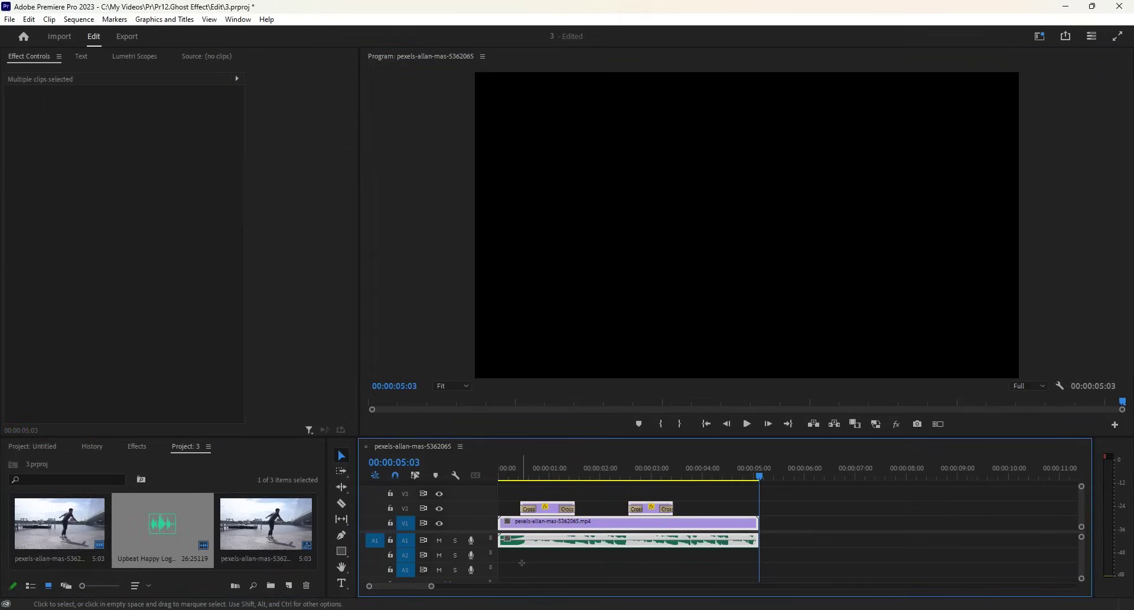
key(Delete)
click(260, 527)
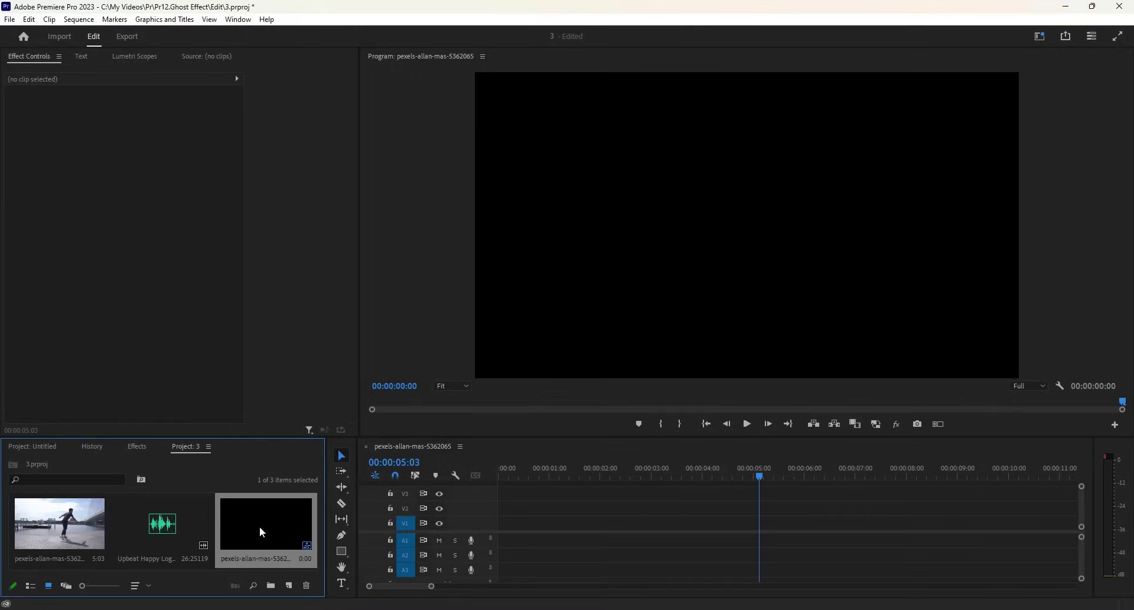
key(ctrl+a)
key(Delete)
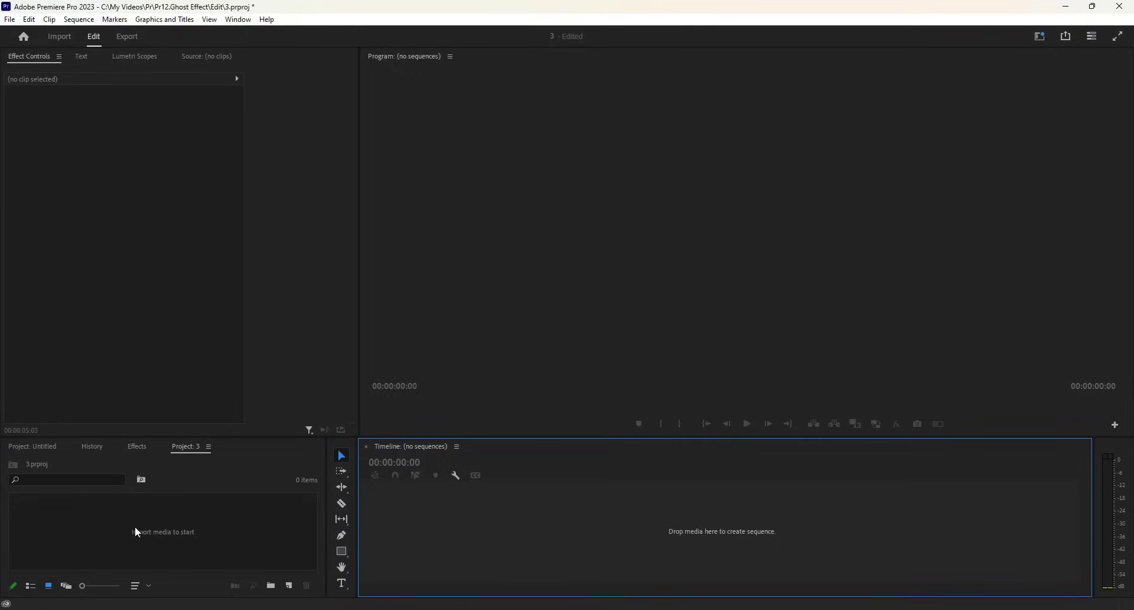
Step: Import pexels-allan-mas-5362370_2.mp4 and the Stomps And Claps (Percussion and Rhythm) MP3, and create a sequence from the video clip
double_click(98, 519)
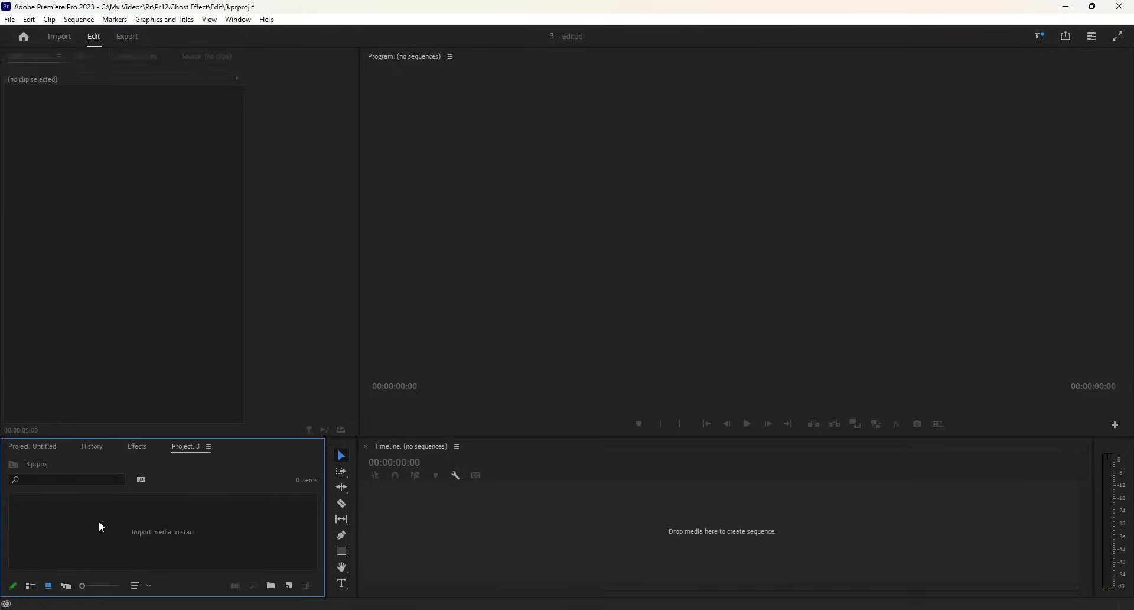
drag(757, 290, 541, 204)
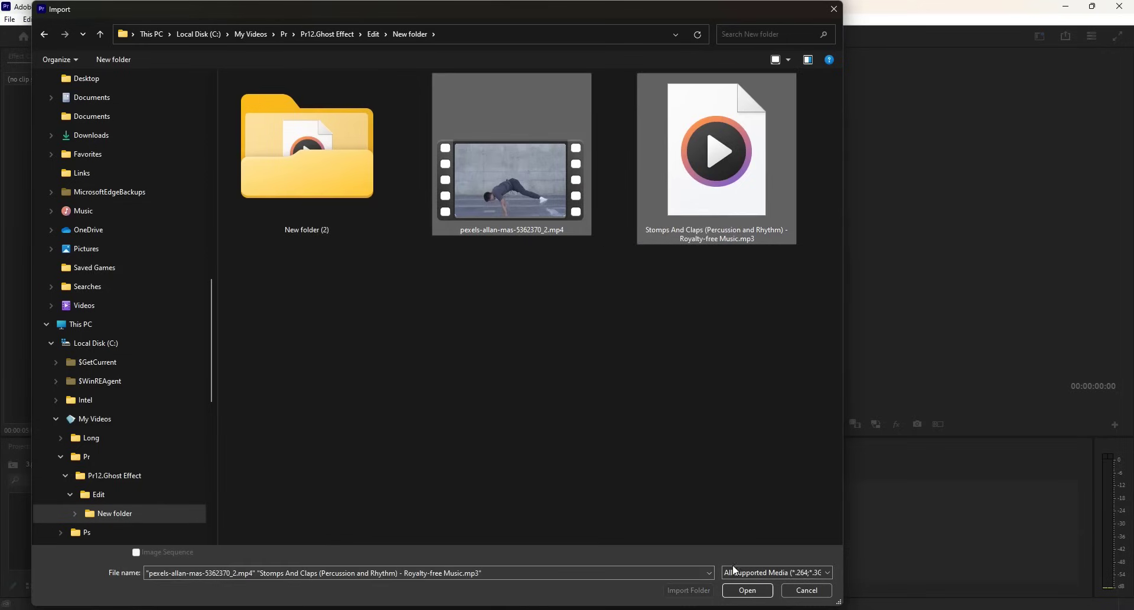
click(749, 591)
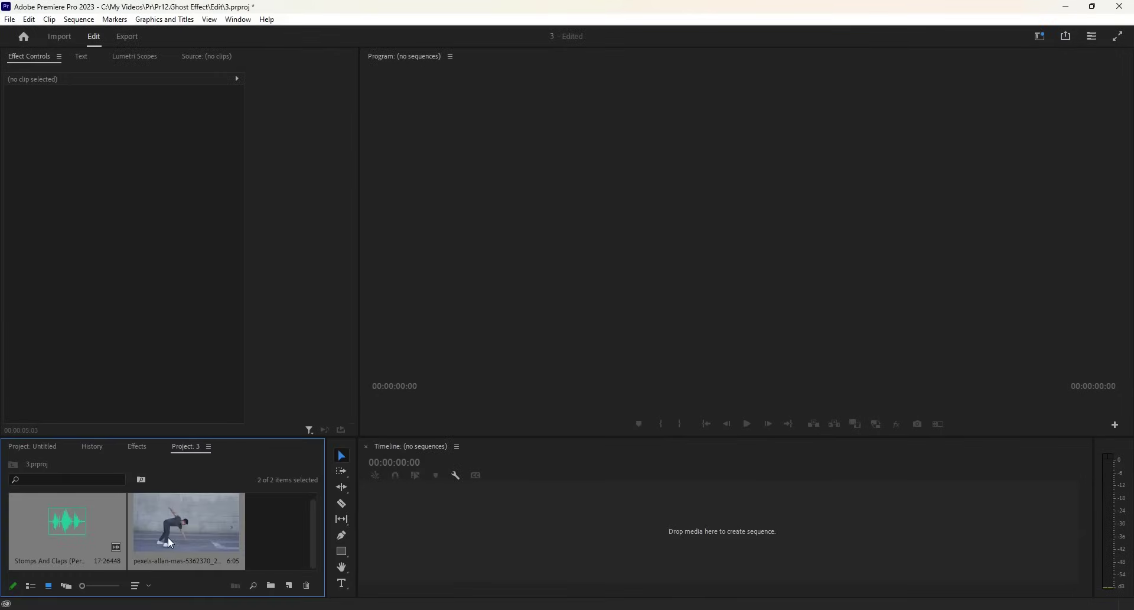
drag(168, 536, 381, 525)
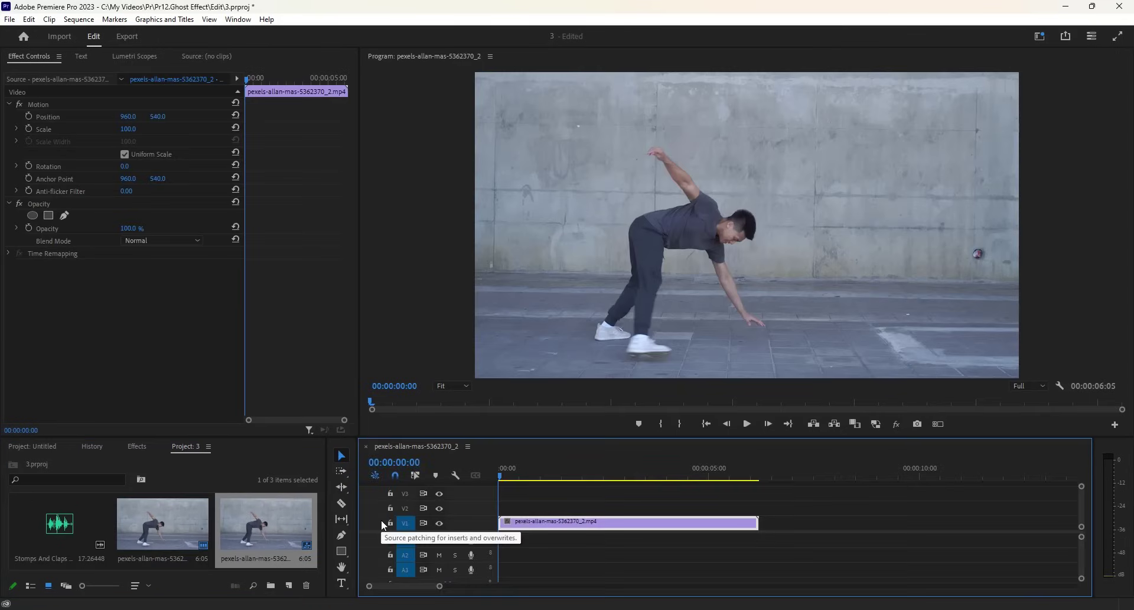
Step: Duplicate the video clip onto V2 and place the Stomps And Claps music at the start of A1
drag(523, 523, 527, 511)
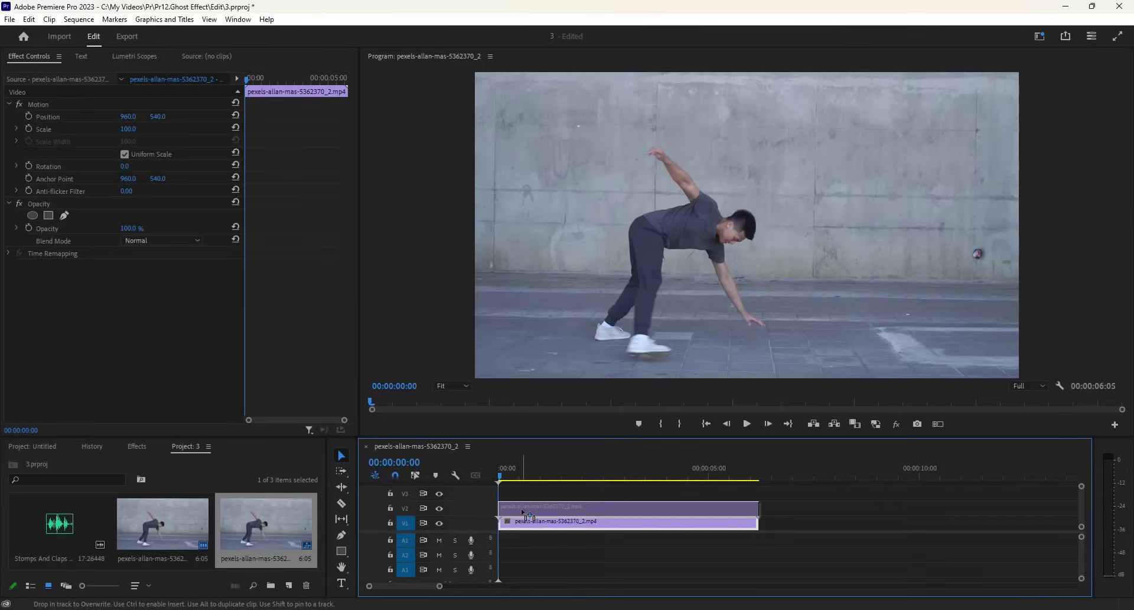
click(59, 529)
drag(59, 523, 509, 544)
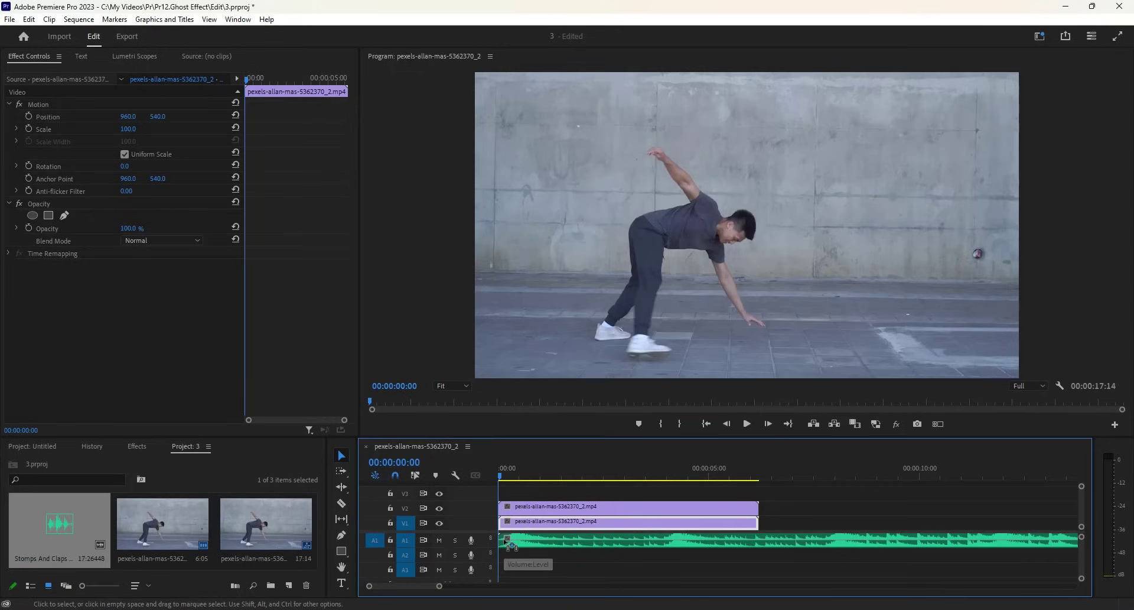
Step: Cut off the A1 music at the end of the video clips and play the sequence
click(341, 503)
click(761, 538)
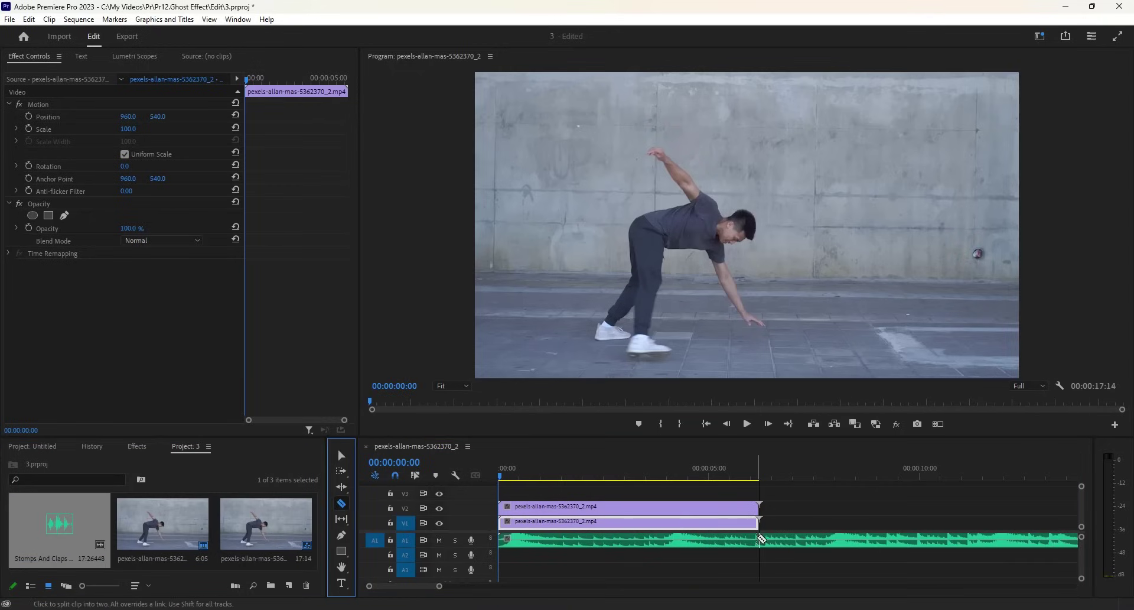
click(341, 455)
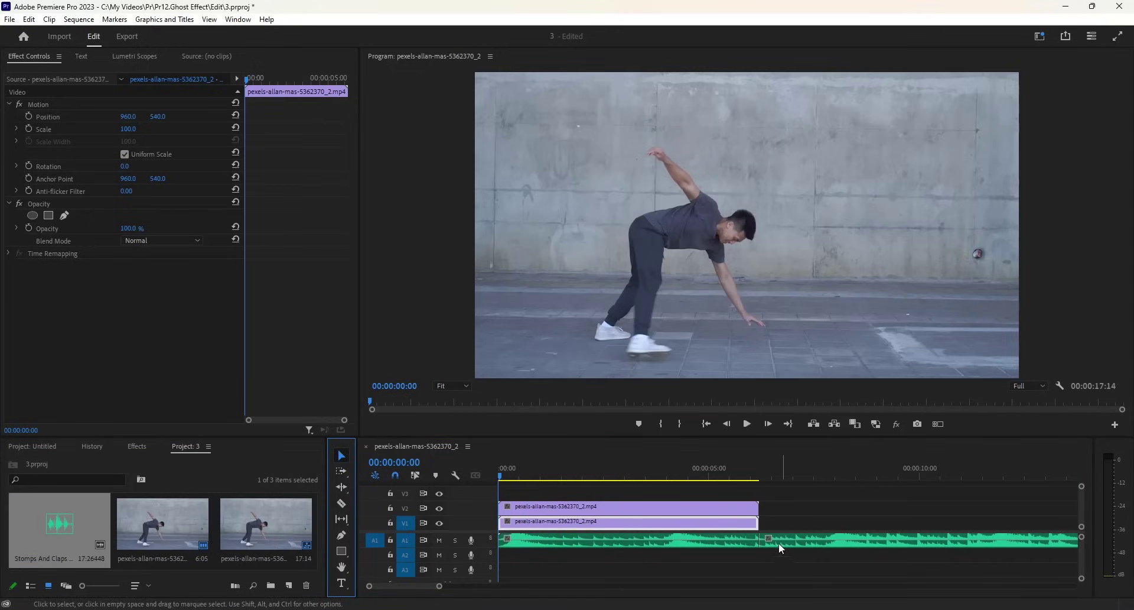
click(774, 541)
key(Delete)
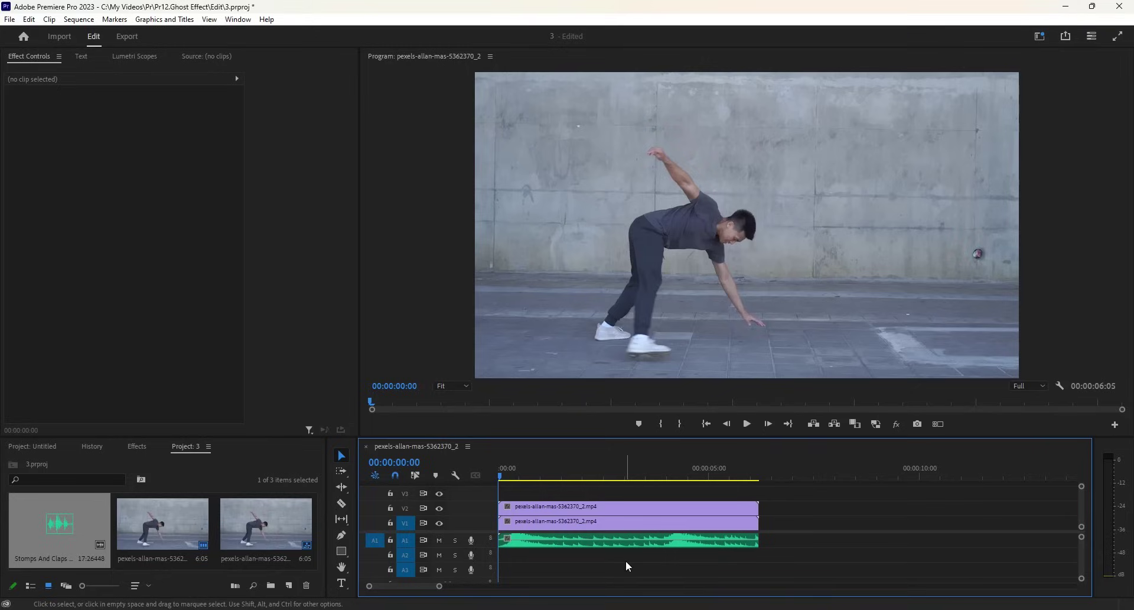
key(space)
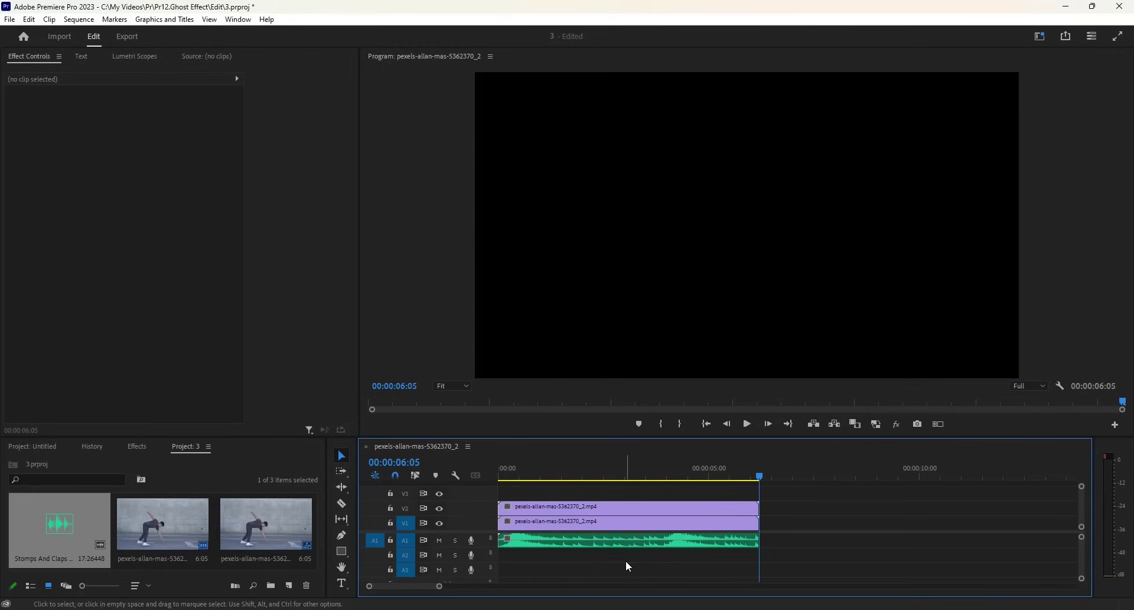
Step: Set the speed of the V2 clip to 90% and trim its start to 00:00:00:02
click(558, 506)
right_click(558, 507)
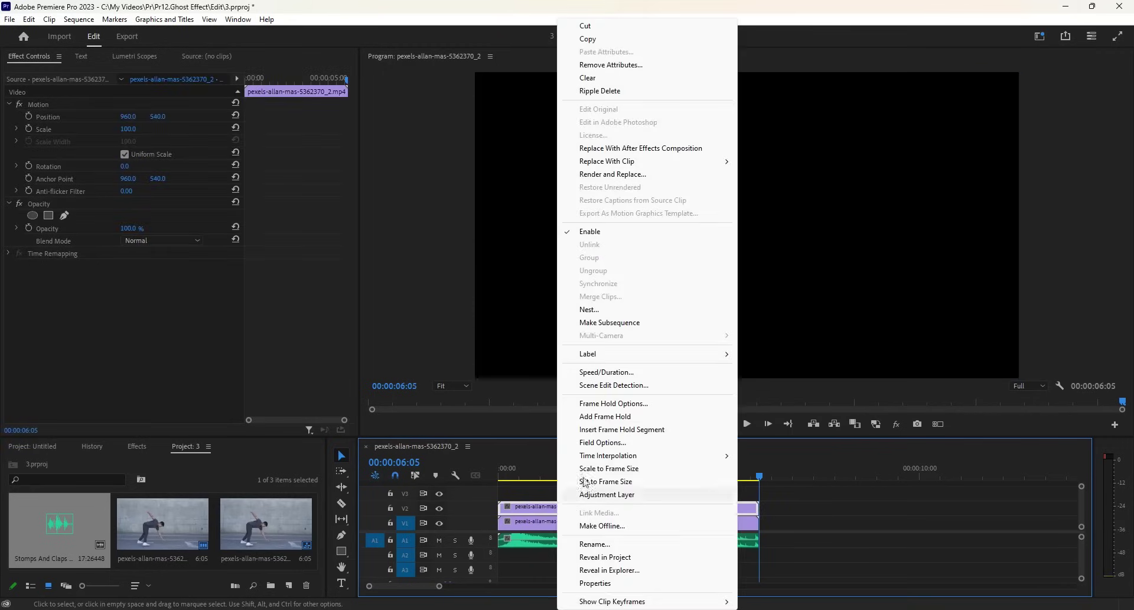
click(601, 372)
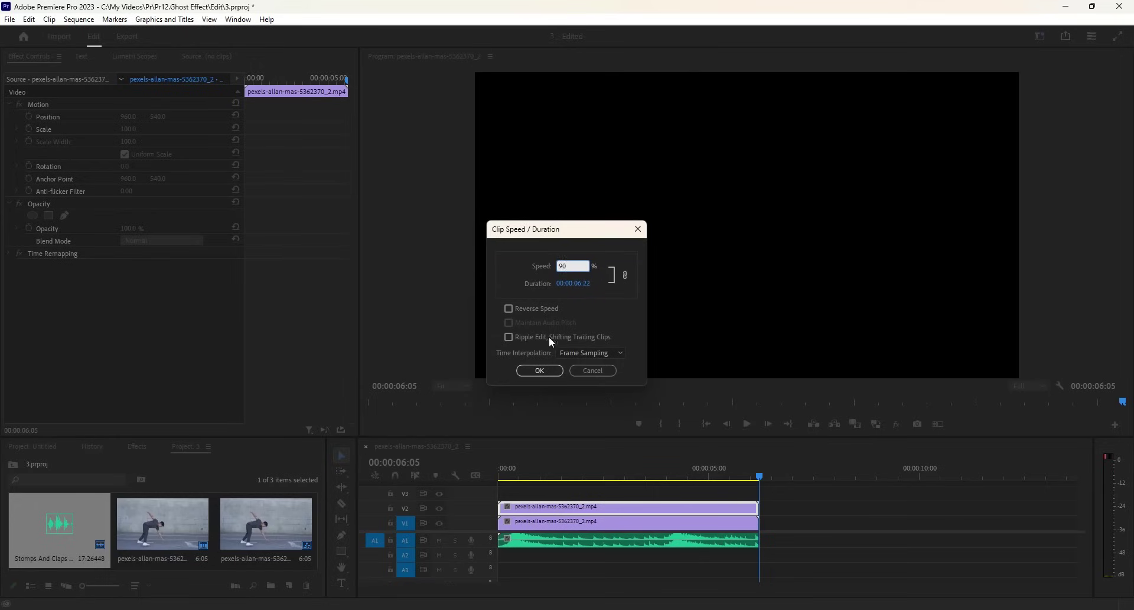
click(539, 370)
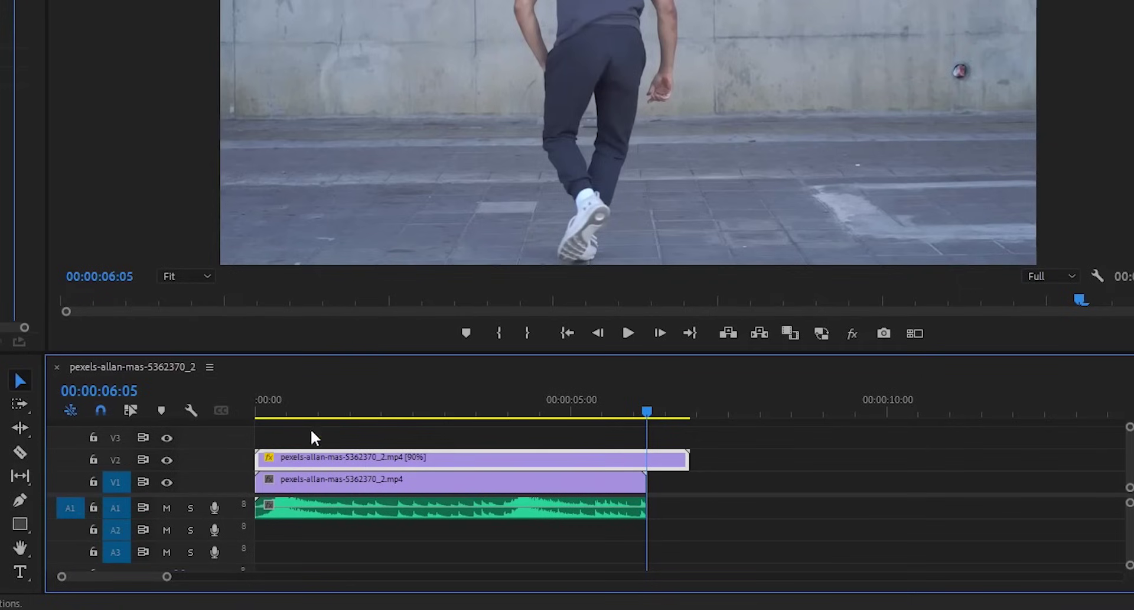
click(260, 404)
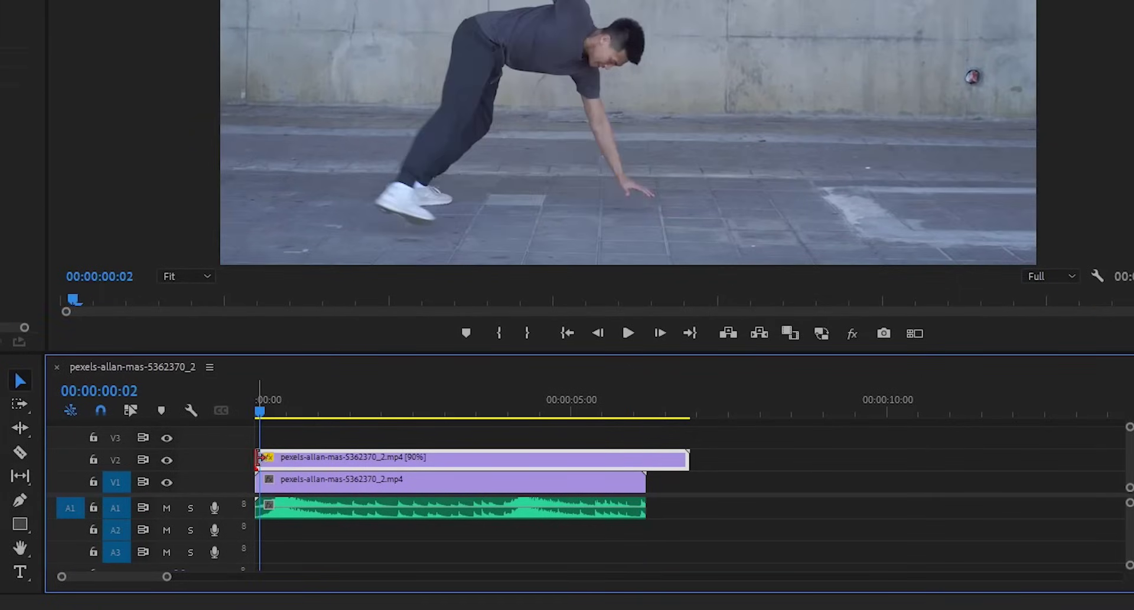
drag(260, 457, 265, 456)
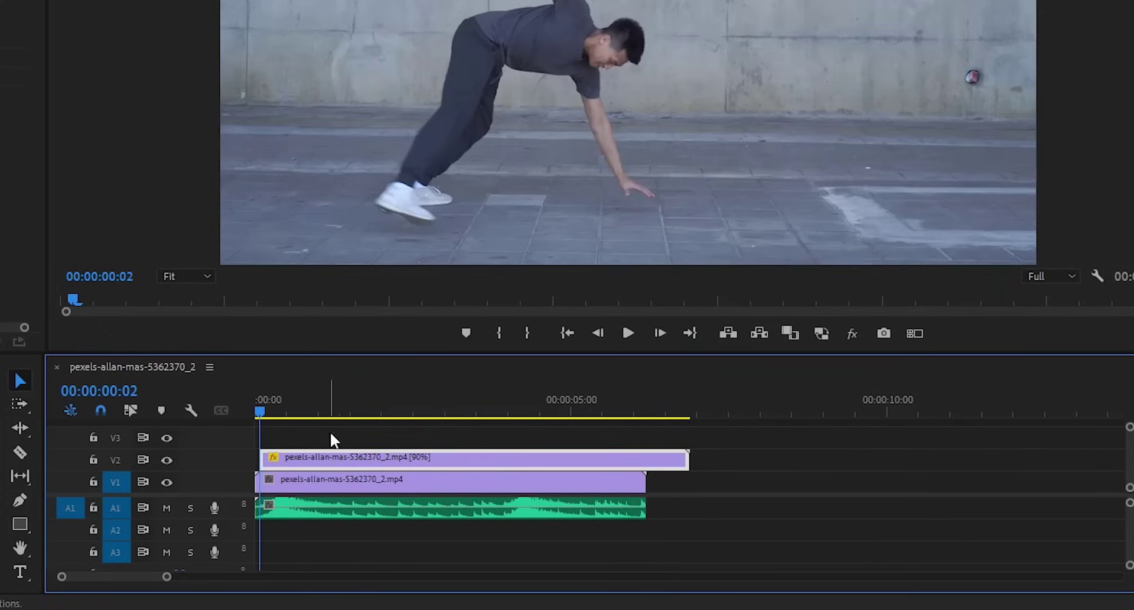
Step: Split the V2 clip with the Razor tool at 00:00:01:14, at about 4 seconds and at about 5.3 seconds
drag(334, 406, 356, 423)
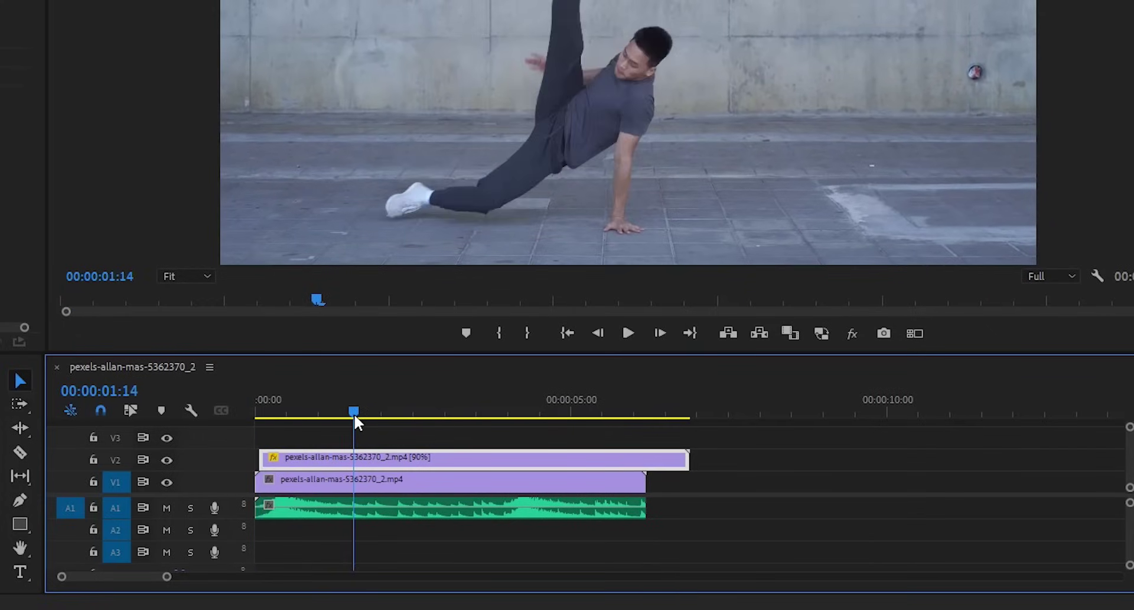
click(21, 452)
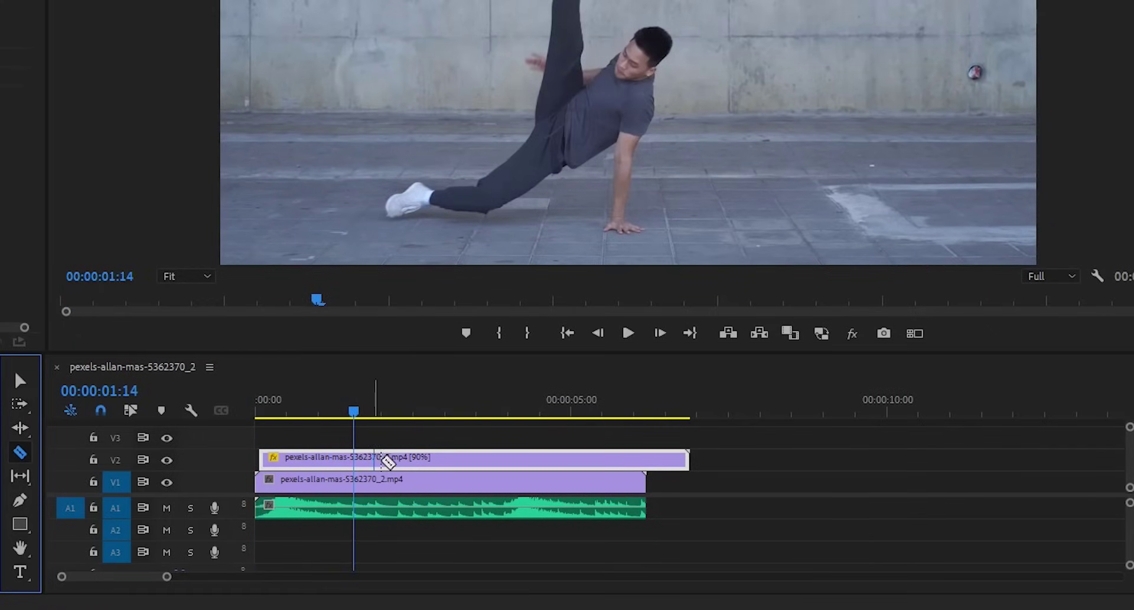
click(354, 458)
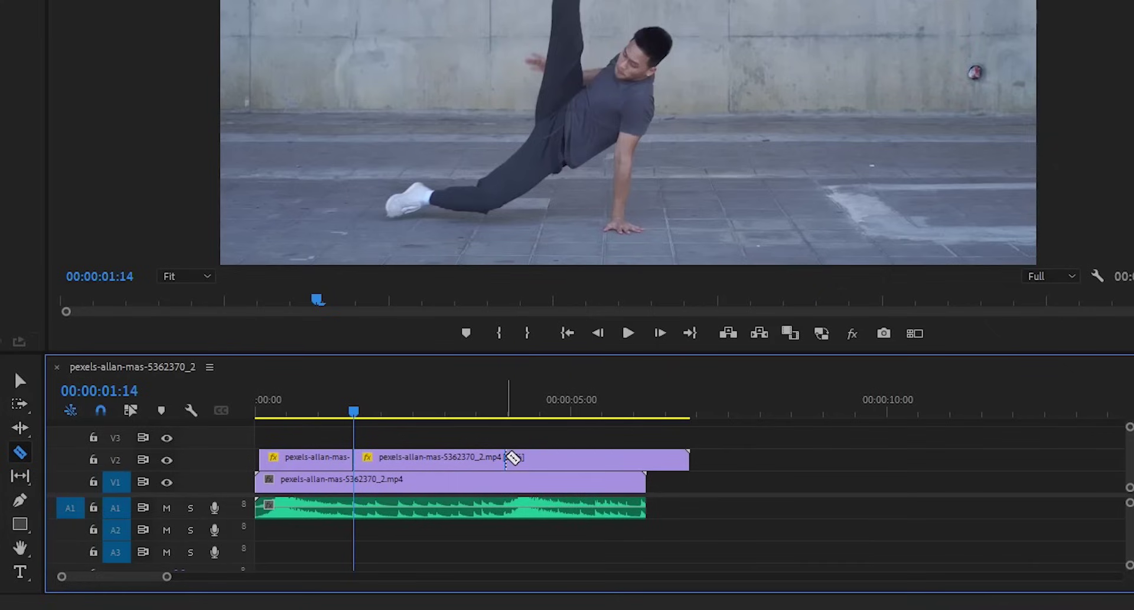
click(505, 459)
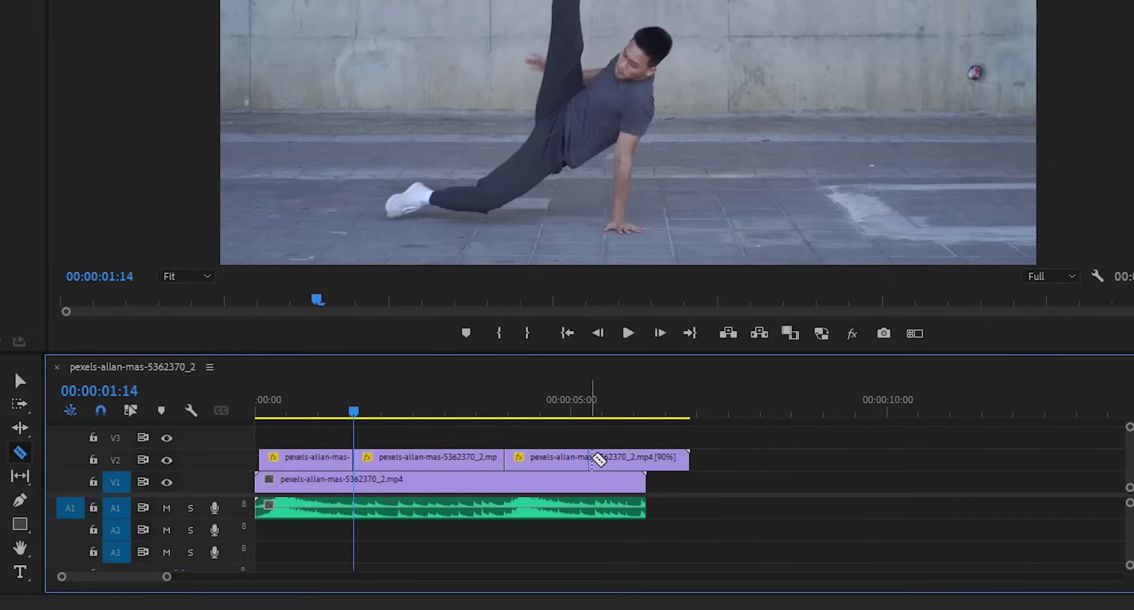
click(592, 459)
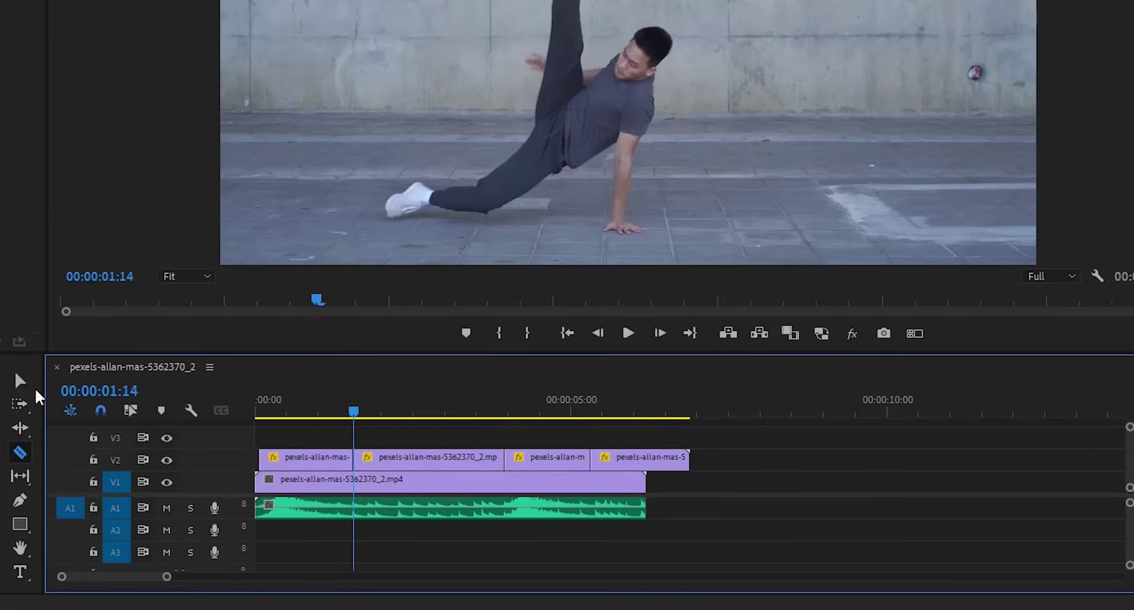
Step: Delete the second segment of the split clip on track V2
click(20, 380)
click(428, 456)
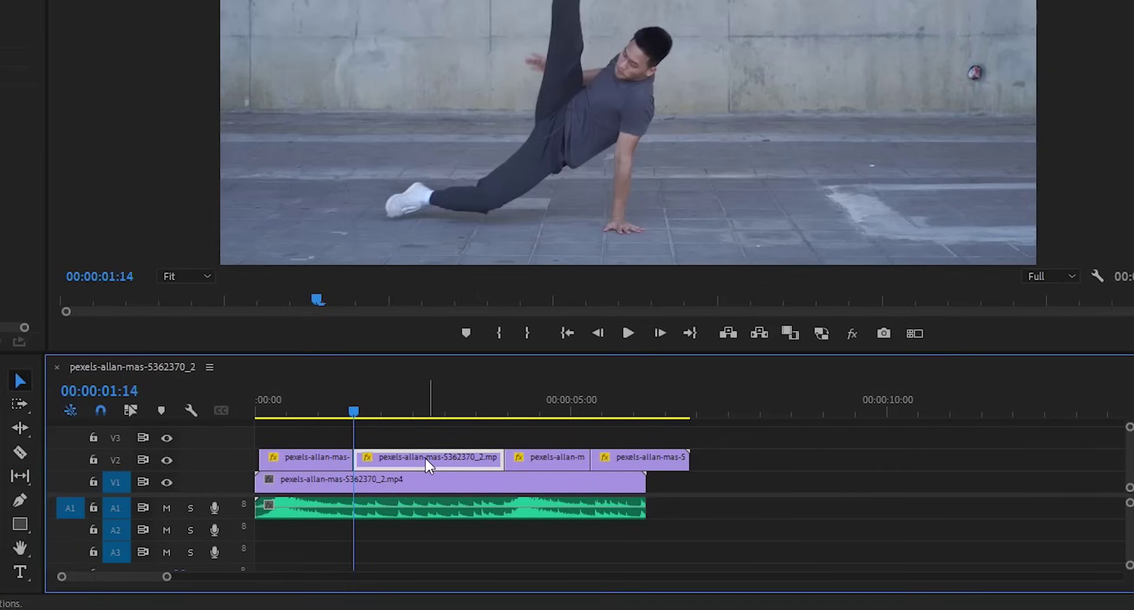
key(Delete)
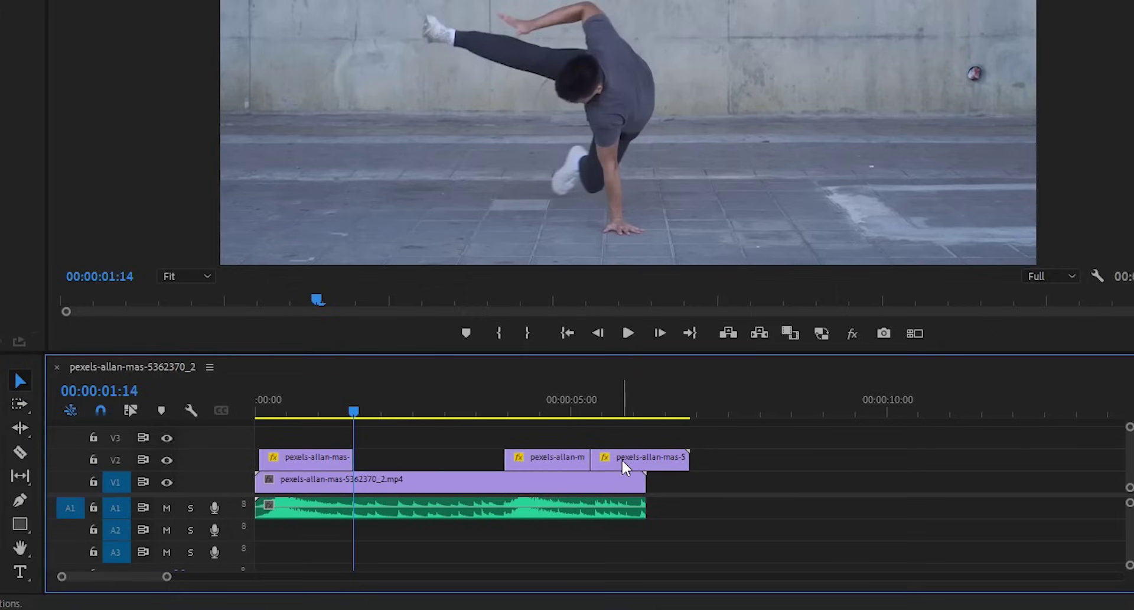
Step: Delete the last segment on track V2 and set the opacity of the two remaining V2 segments to 50%
click(621, 458)
key(Delete)
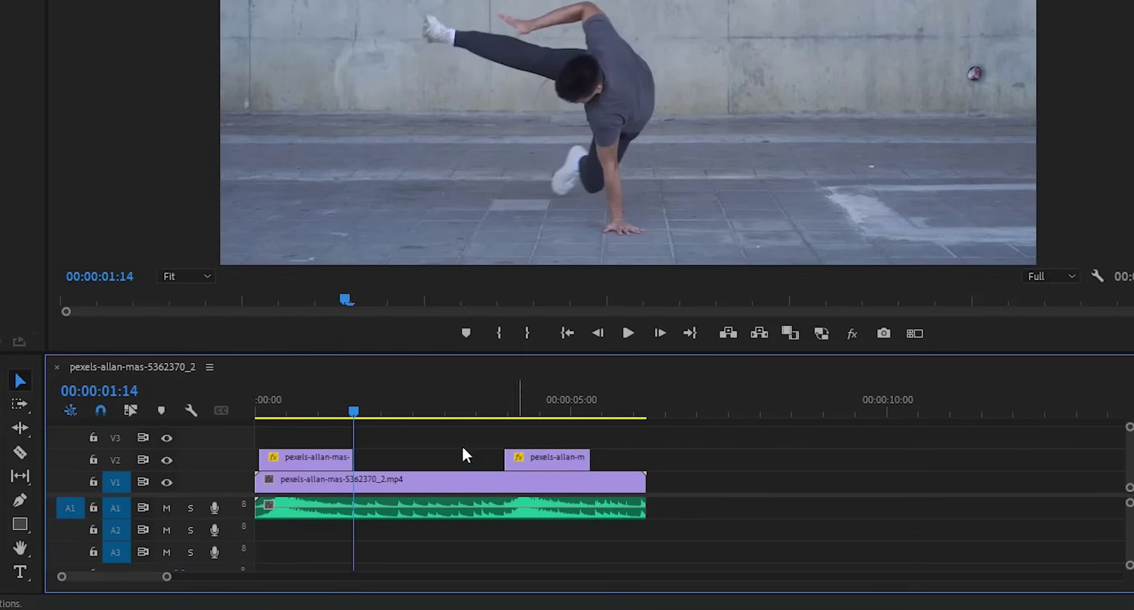
click(319, 459)
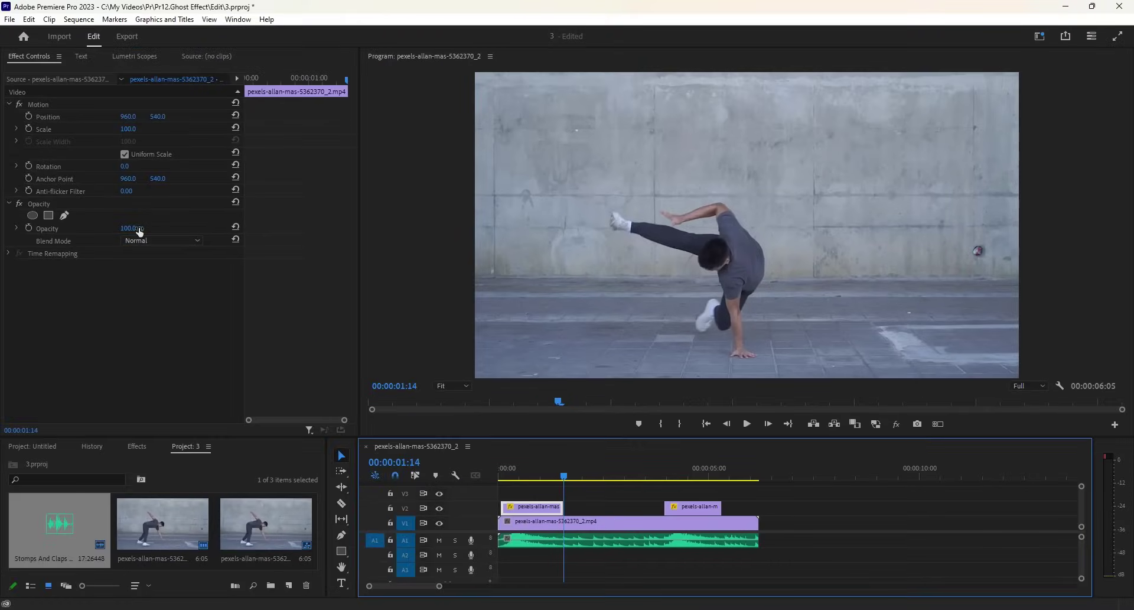
click(62, 199)
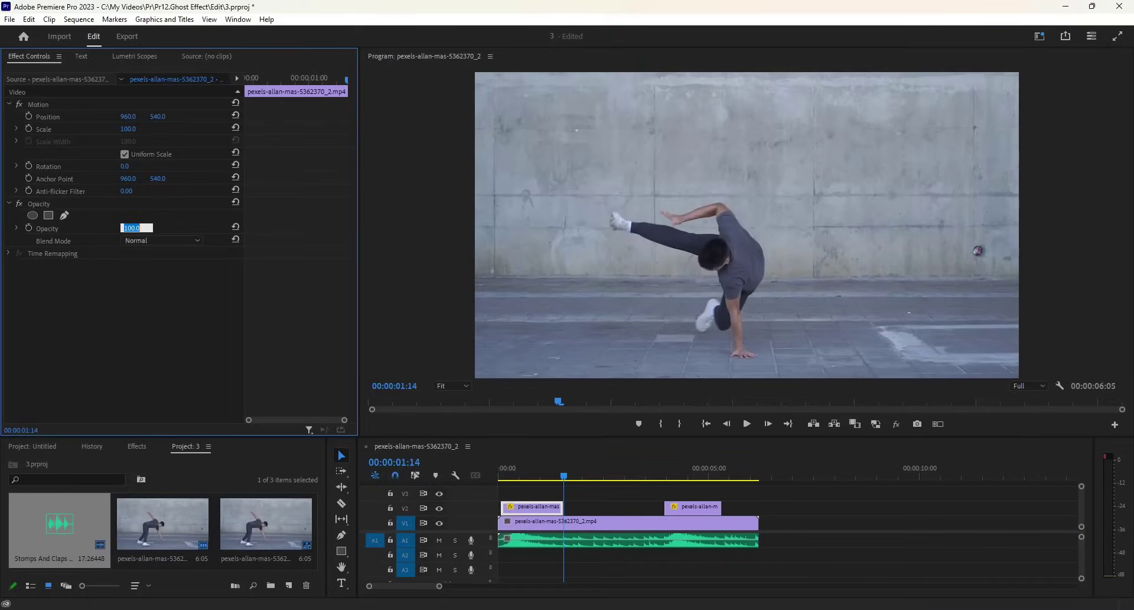
text(50)
key(Return)
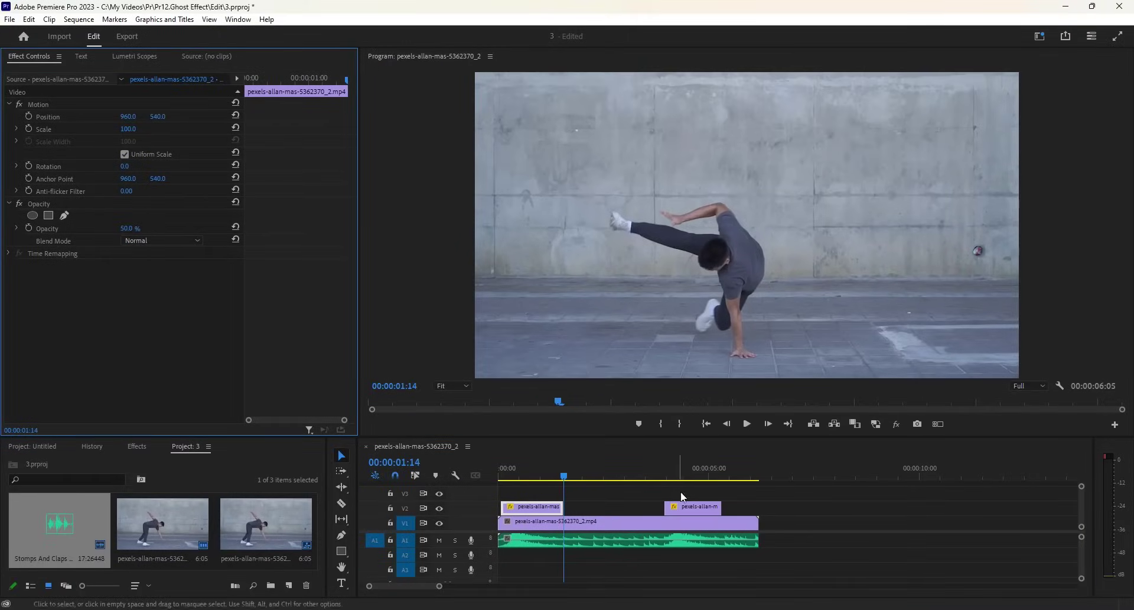
click(693, 506)
click(143, 230)
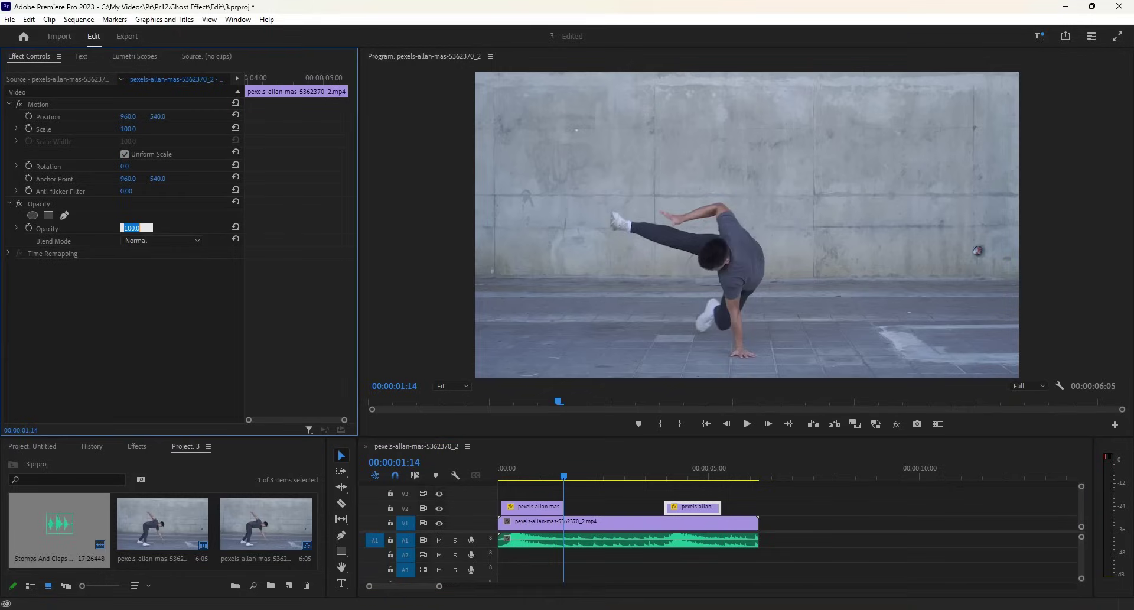
text(50)
key(Return)
Step: Add a Cross Dissolve to the start and end of both V2 segments
click(134, 447)
drag(57, 571, 513, 509)
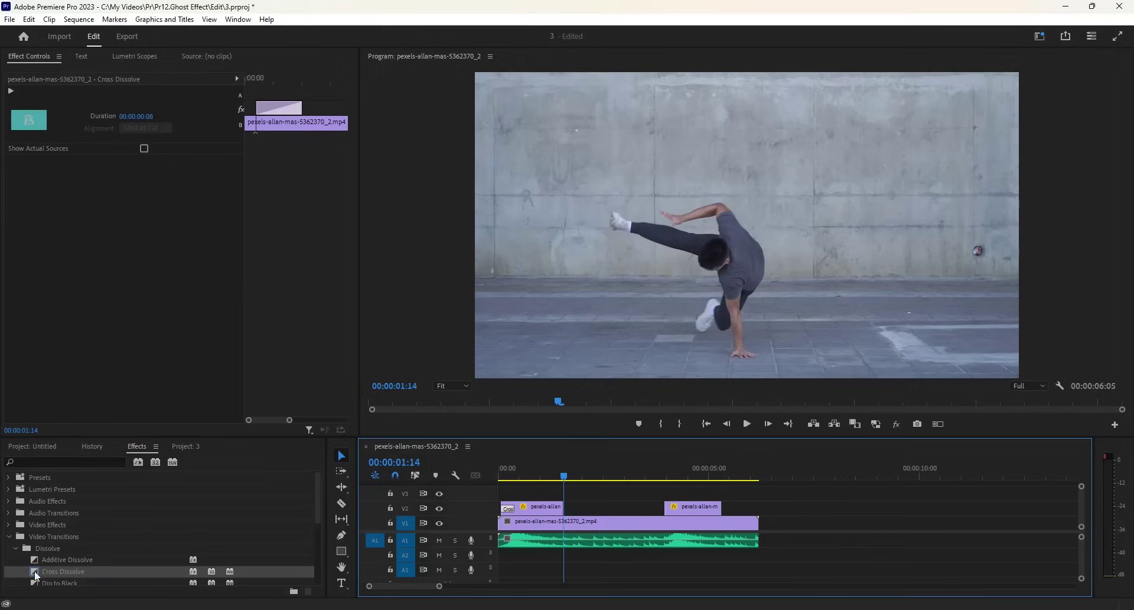
drag(40, 569, 551, 510)
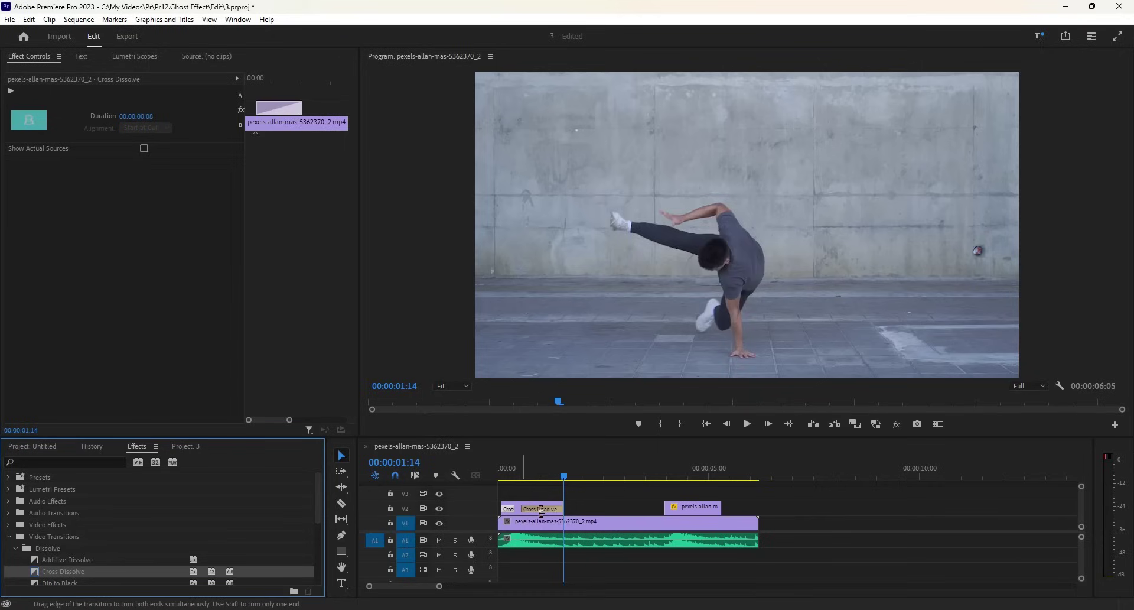
drag(75, 571, 685, 510)
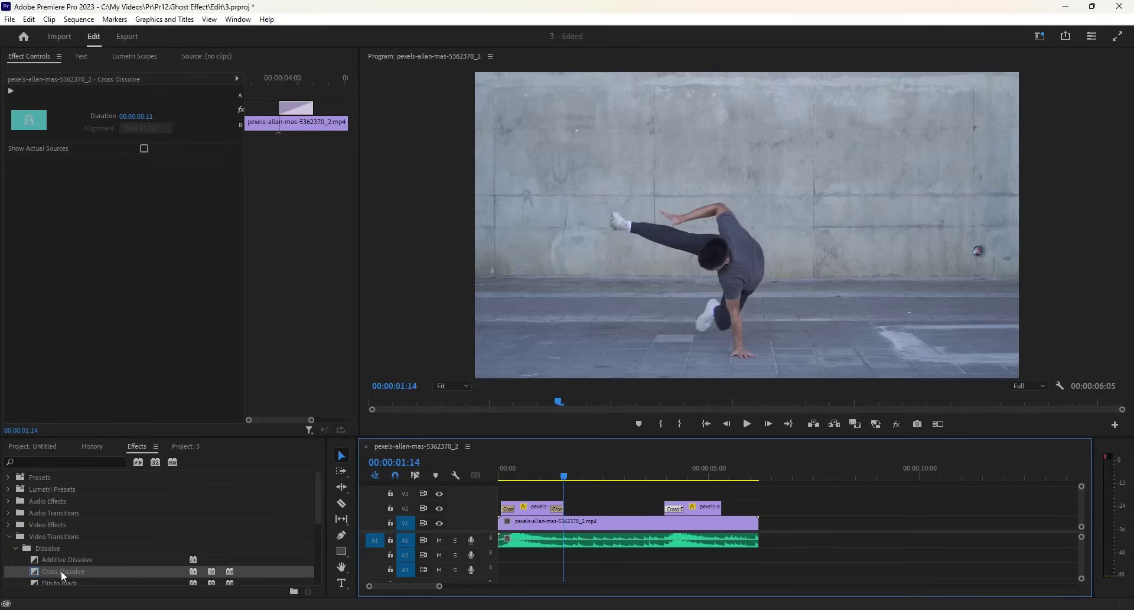
drag(61, 571, 707, 511)
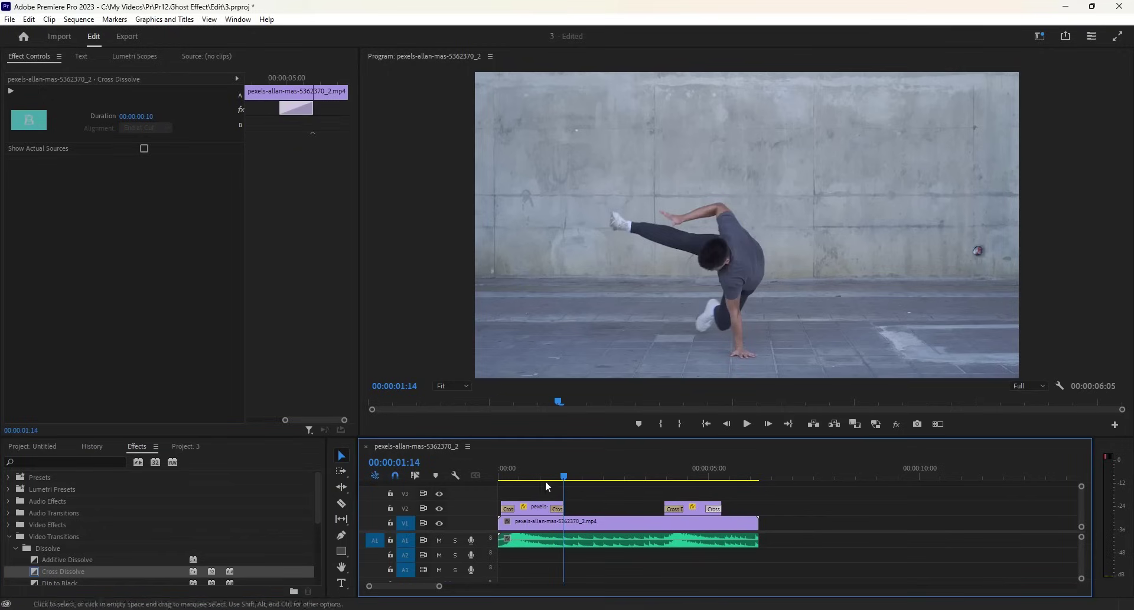
Step: Play the sequence from the beginning in the maximized program monitor, then restore the normal layout
key(Home)
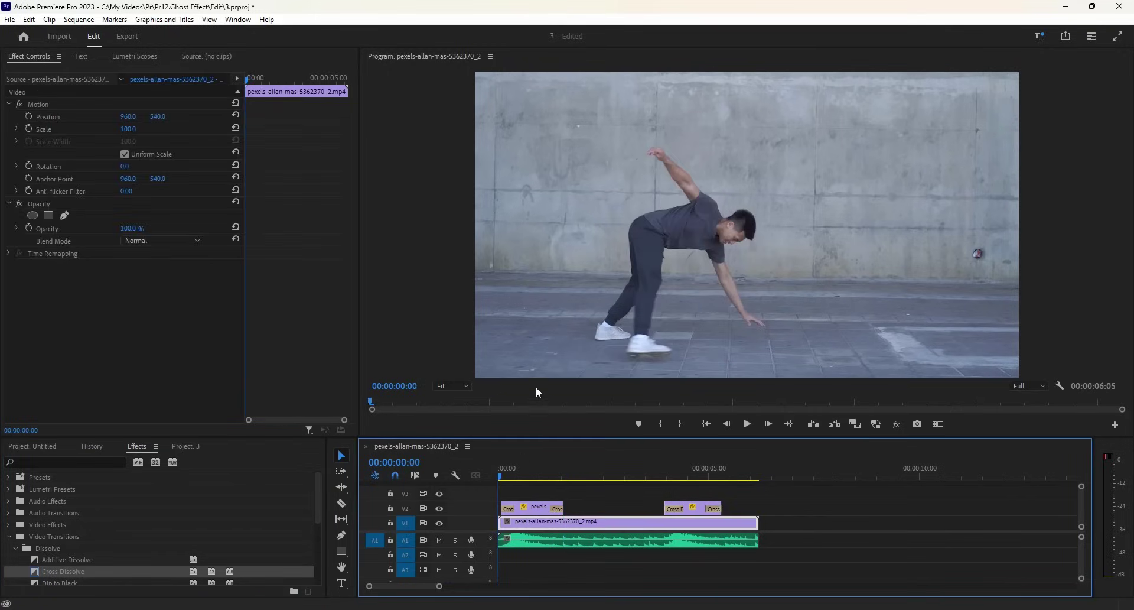
key(grave)
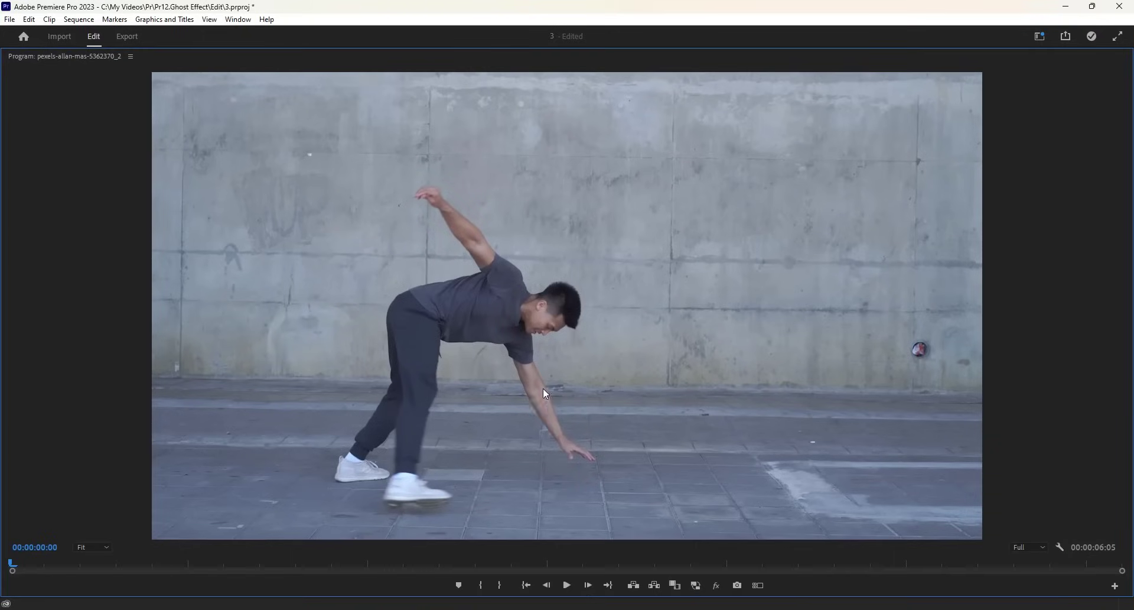
click(567, 586)
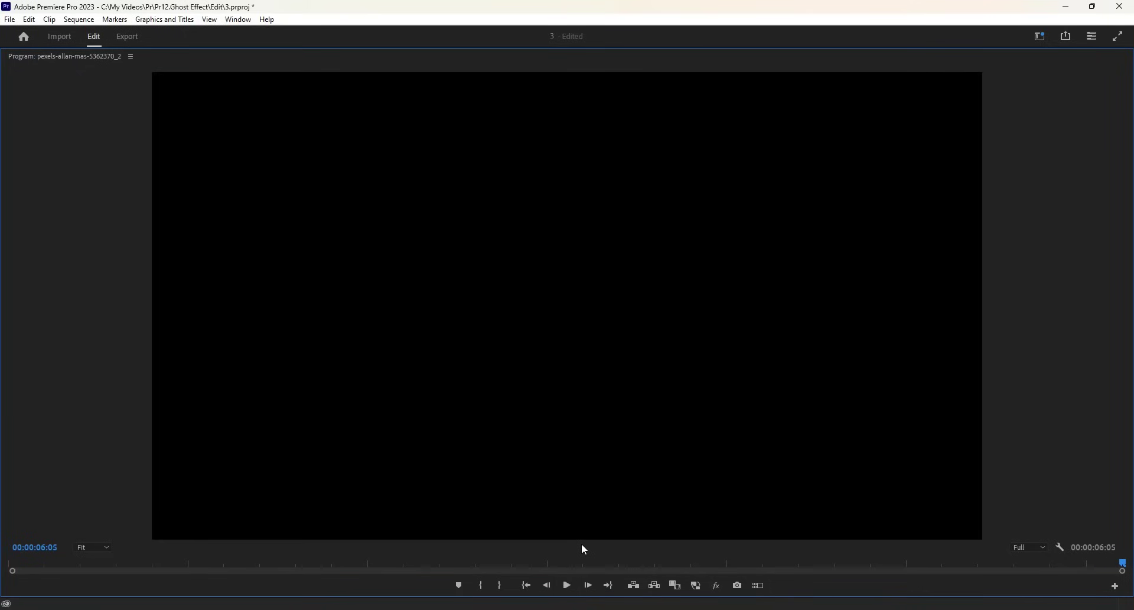
key(grave)
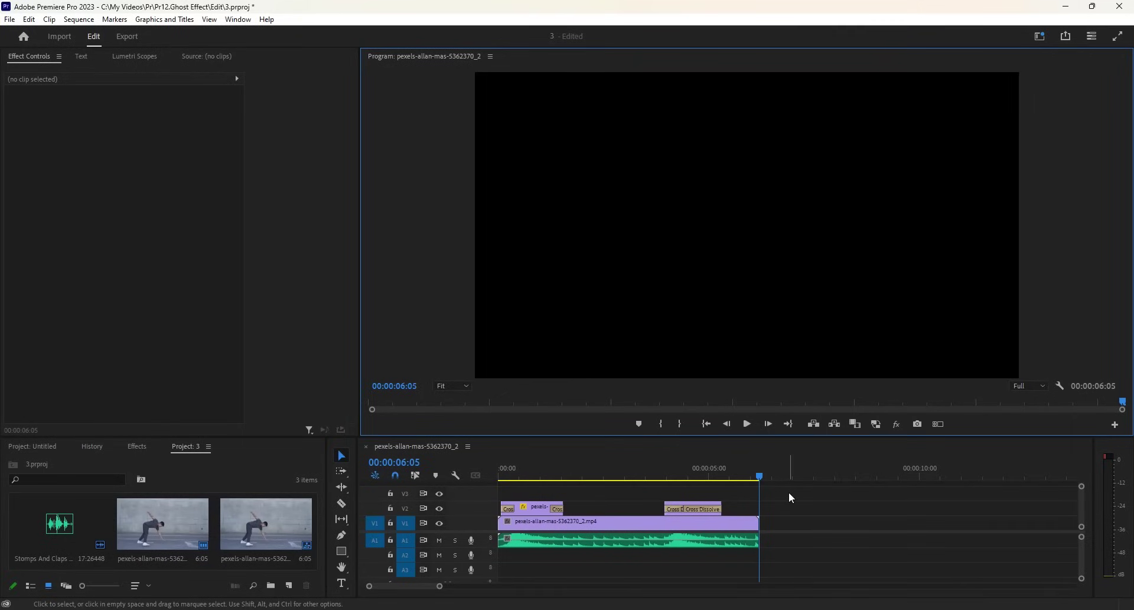
Step: Clear the project of its sequence, timeline clips and all imported media
drag(788, 490, 532, 569)
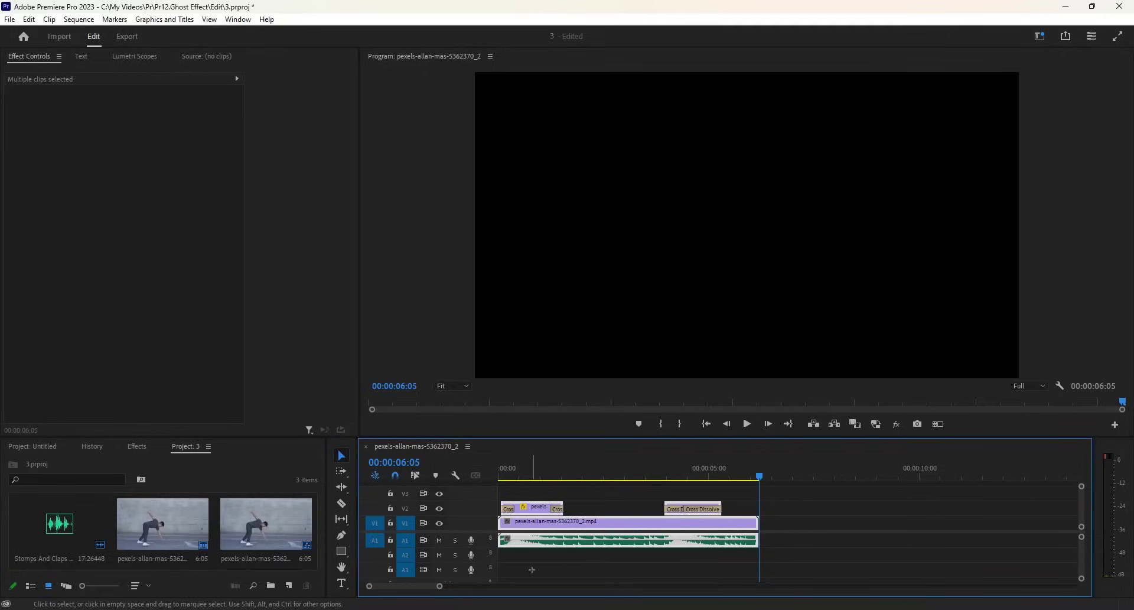
key(ctrl+z)
key(ctrl+z)
key(ctrl+z)
key(ctrl+z)
key(ctrl+z)
key(ctrl+z)
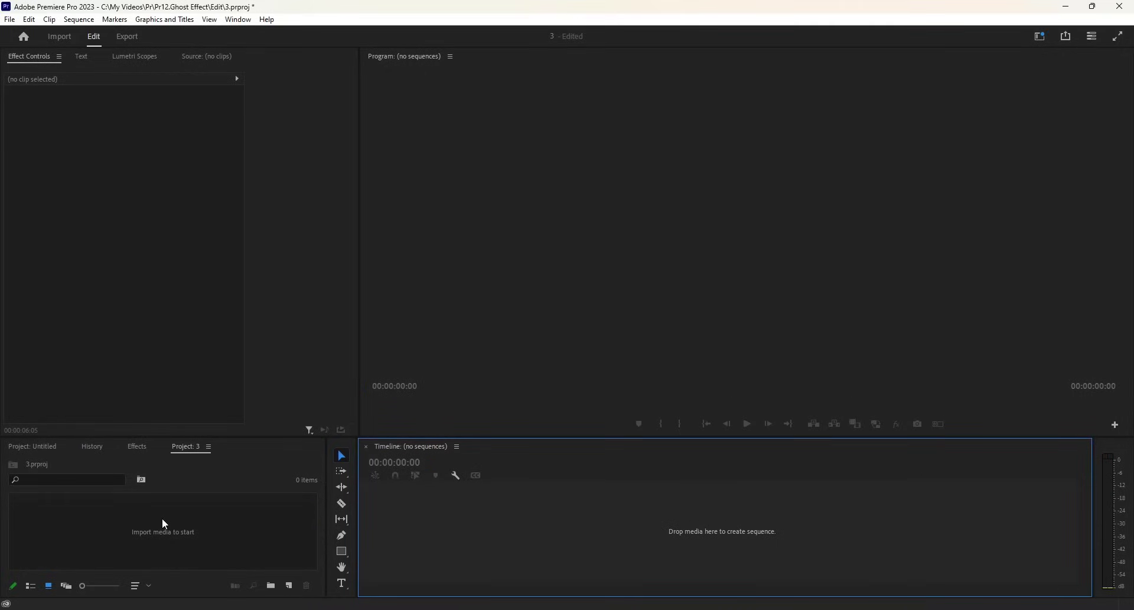
Step: Import the Dramatic hip hop audio file and production ID-4594932.mp4 from the folder New folder (2)
double_click(163, 521)
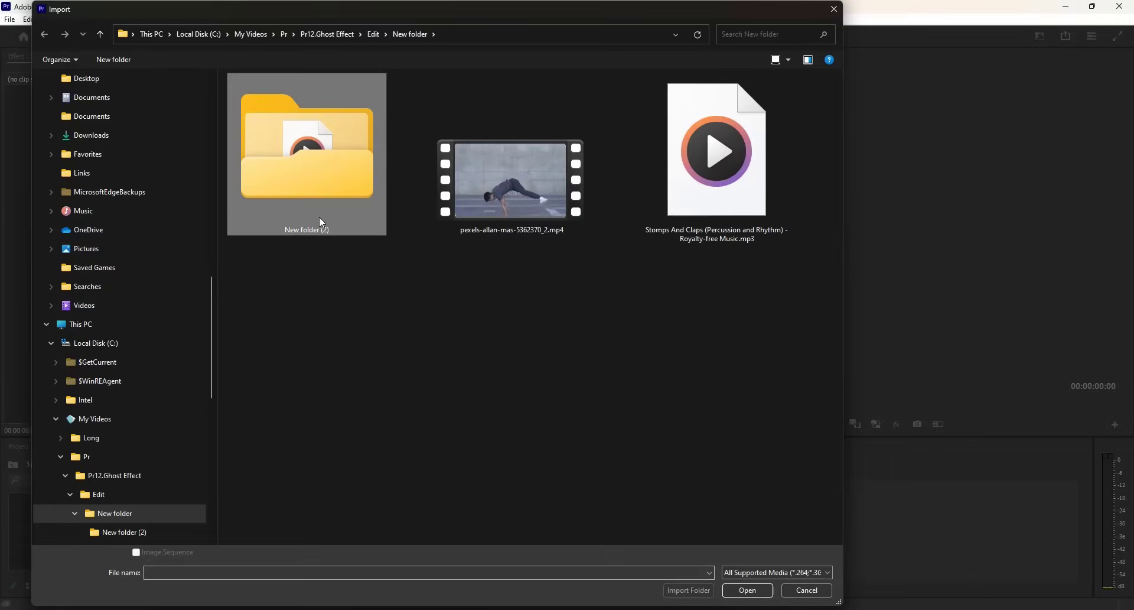
double_click(321, 223)
drag(640, 264, 299, 175)
click(748, 590)
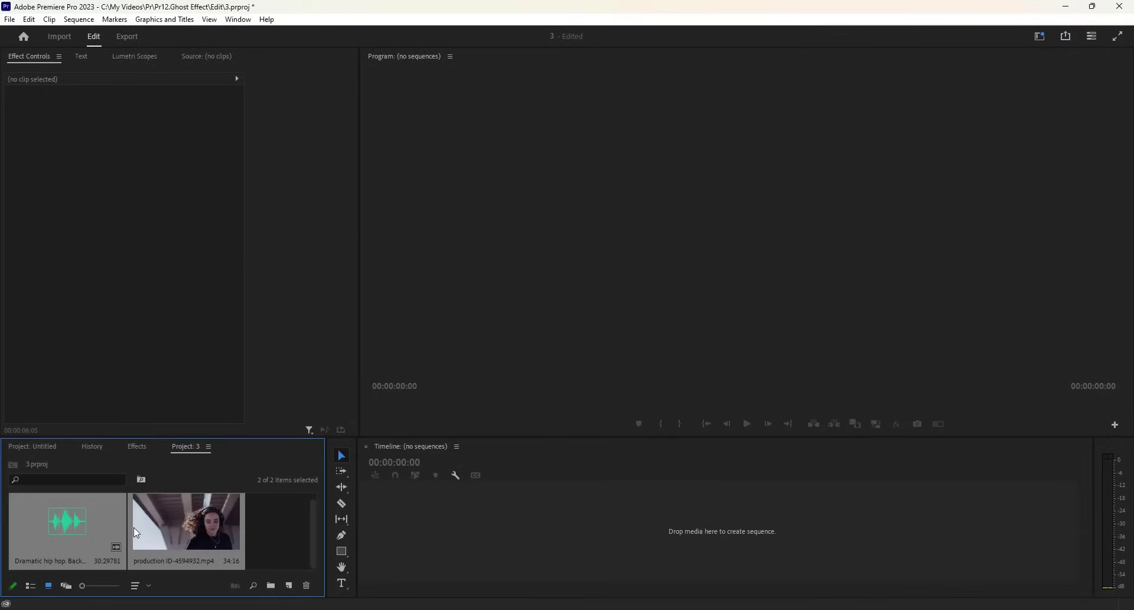
Step: Create a sequence from production ID-4594932.mp4 and play it to about 00:00:18:20
click(134, 526)
drag(382, 525, 382, 525)
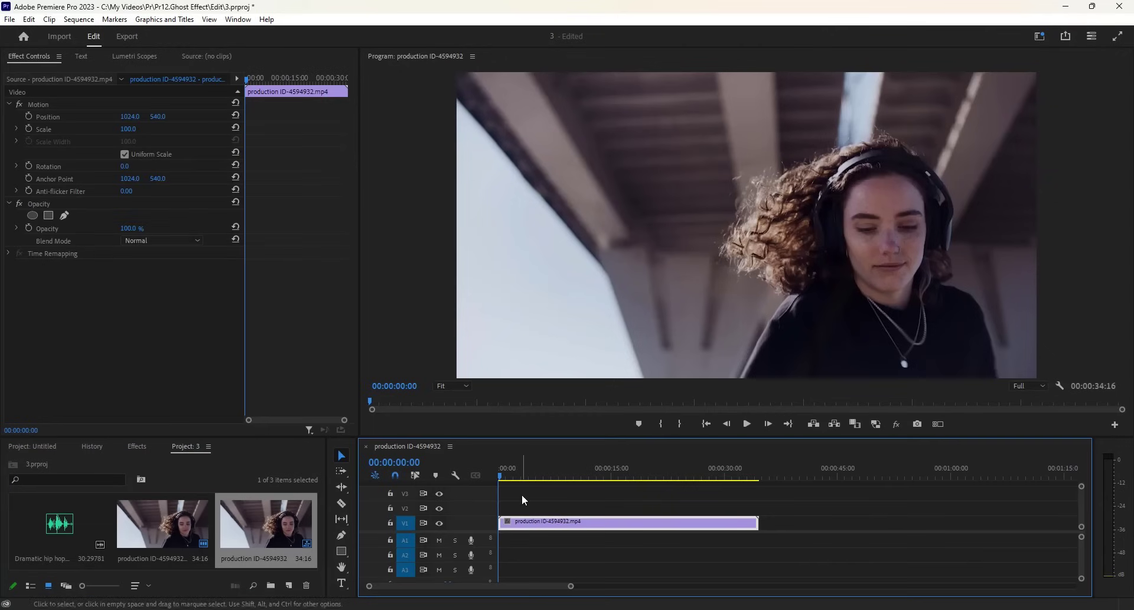
key(space)
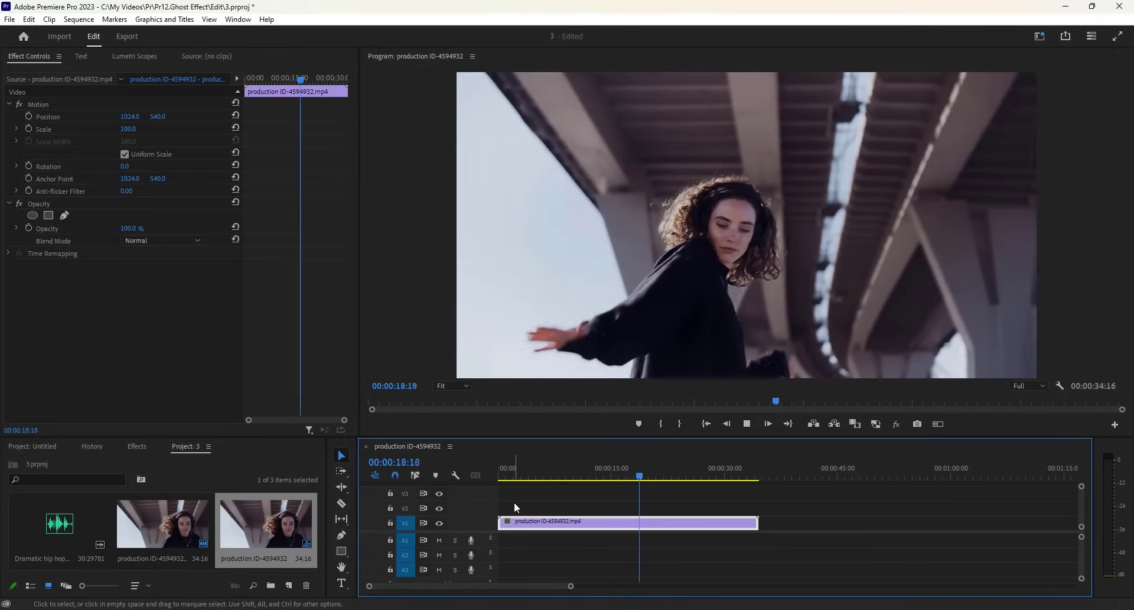
key(space)
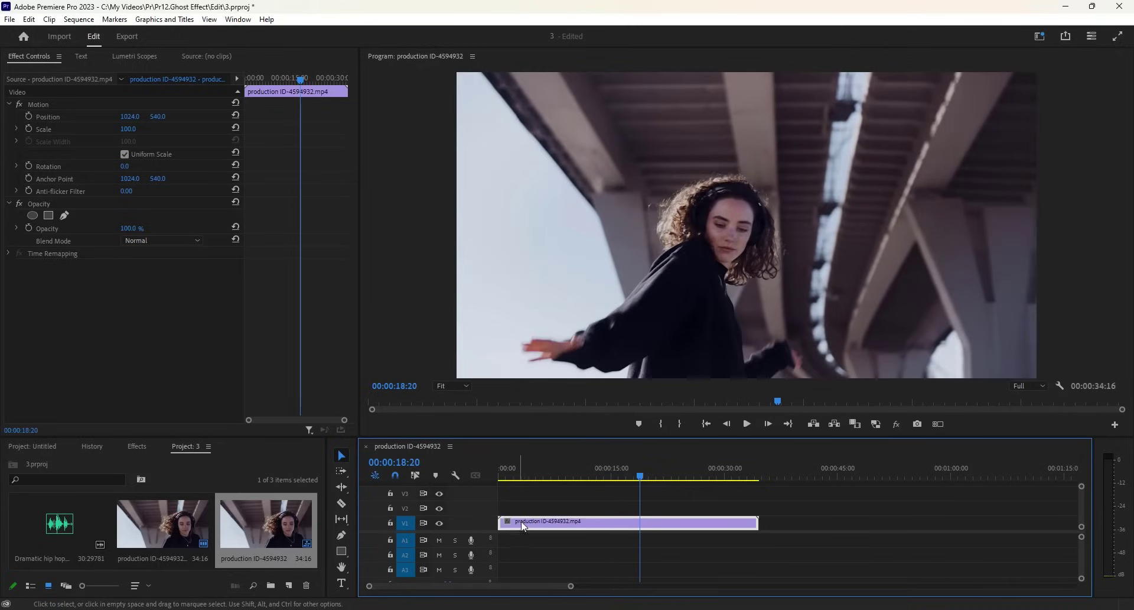
Step: Duplicate the V1 clip onto track V2 and set the copy's speed to 90%
drag(527, 528, 527, 508)
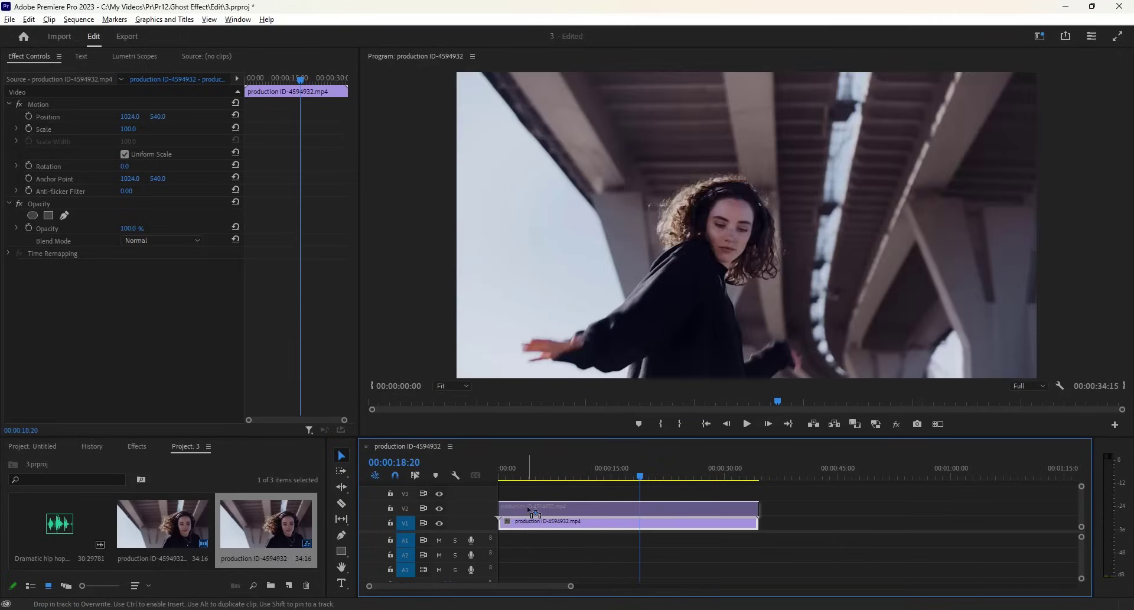
right_click(527, 508)
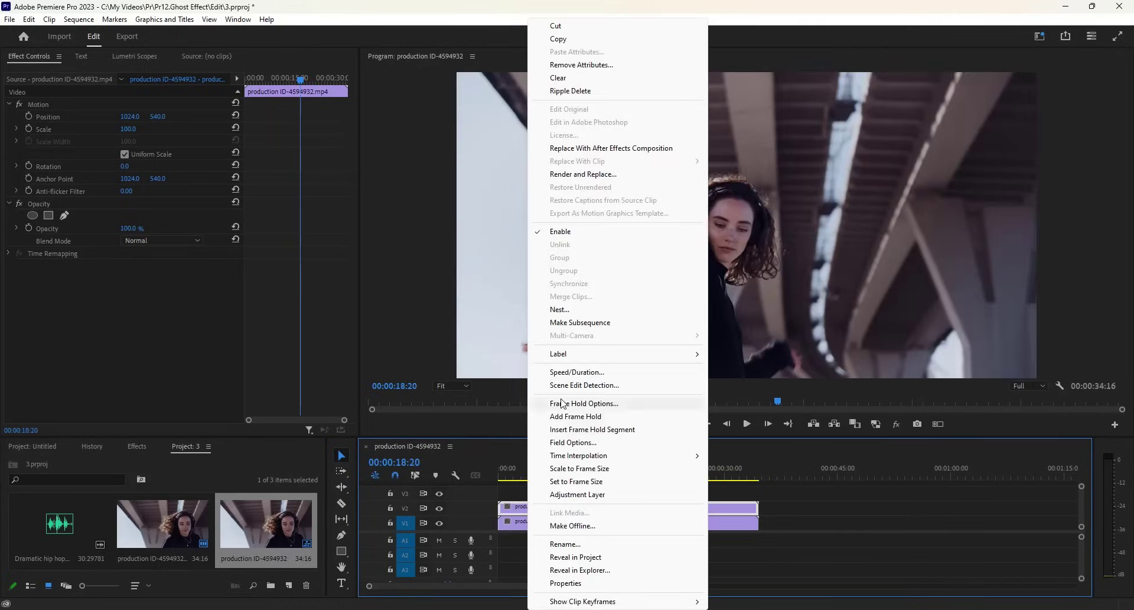
click(569, 373)
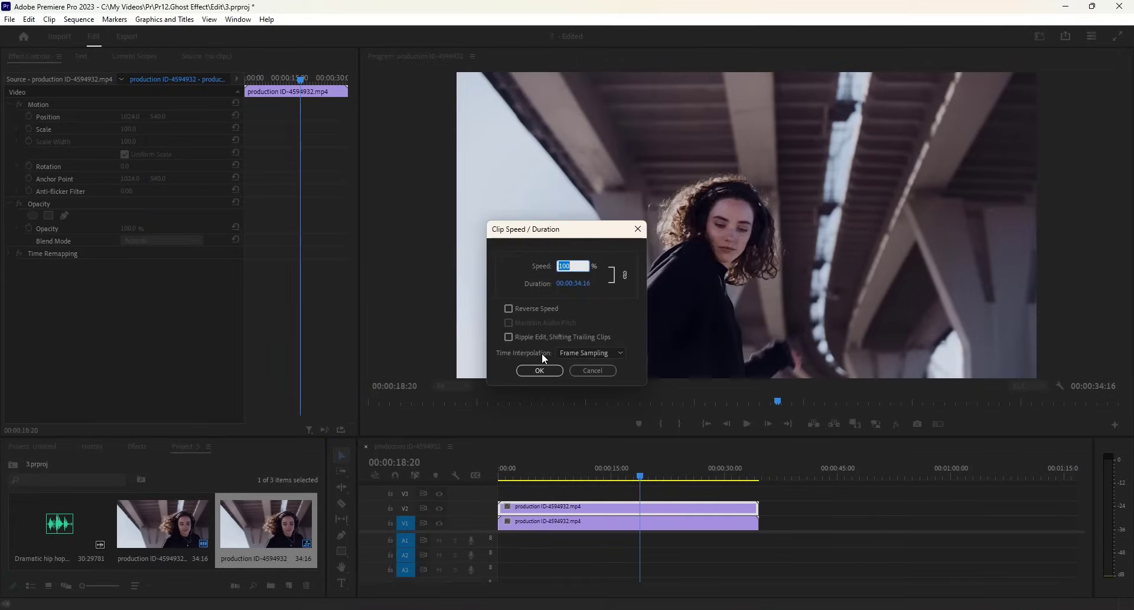
text(90)
click(538, 370)
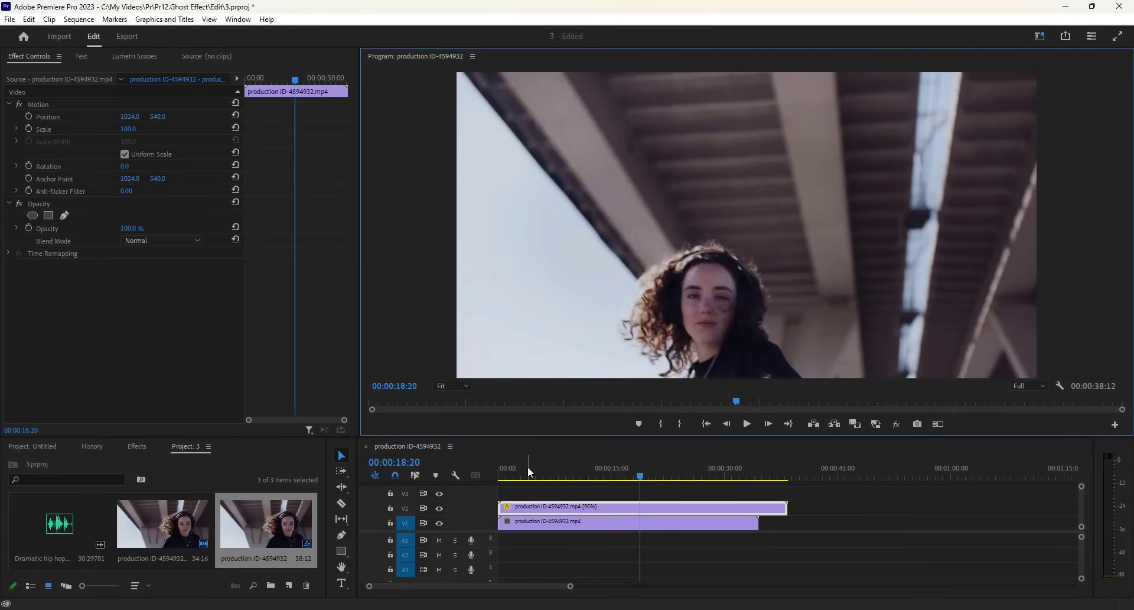
Step: Trim the V2 clip to start at 00:00:03:17 and end at 00:00:07:23
drag(527, 466, 526, 506)
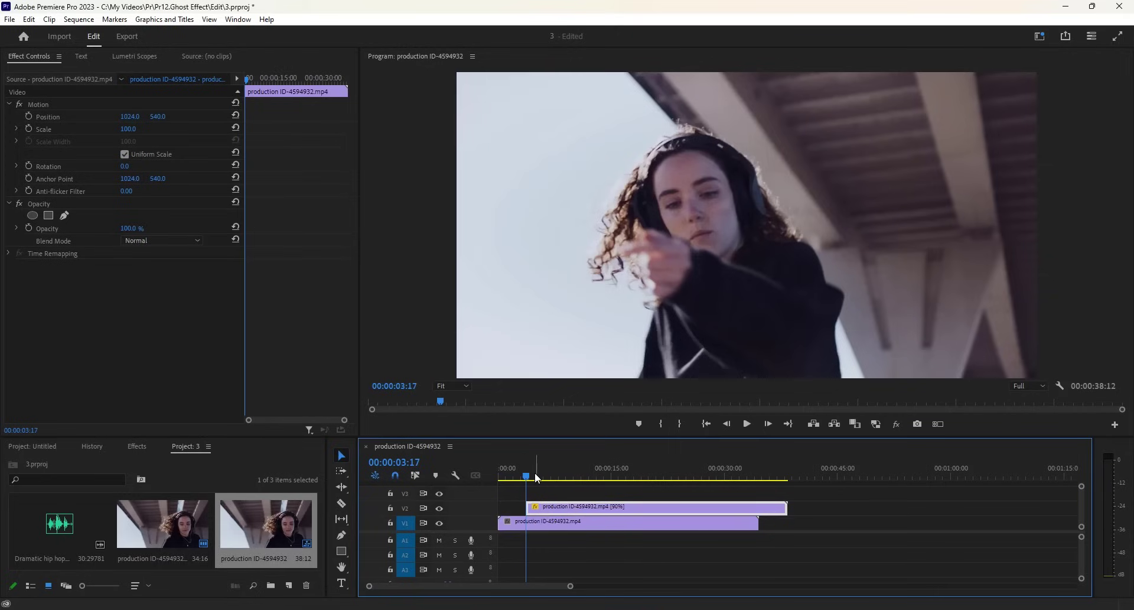
key(space)
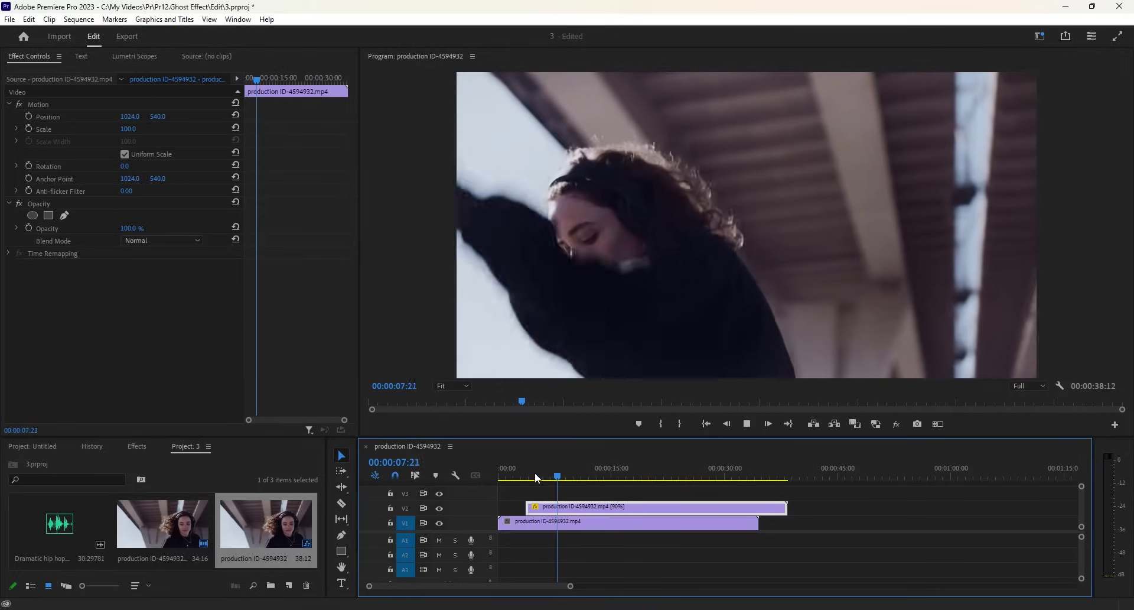
key(space)
drag(786, 507, 558, 508)
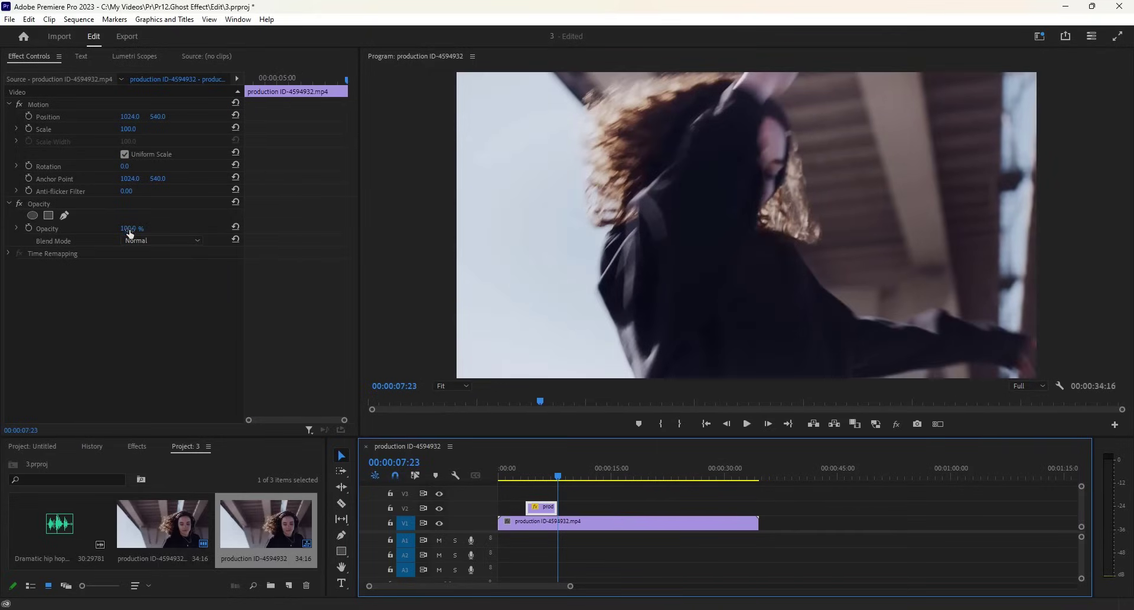
Step: Set the V2 segment's opacity to 50% and add a Cross Dissolve to its start and end
click(129, 229)
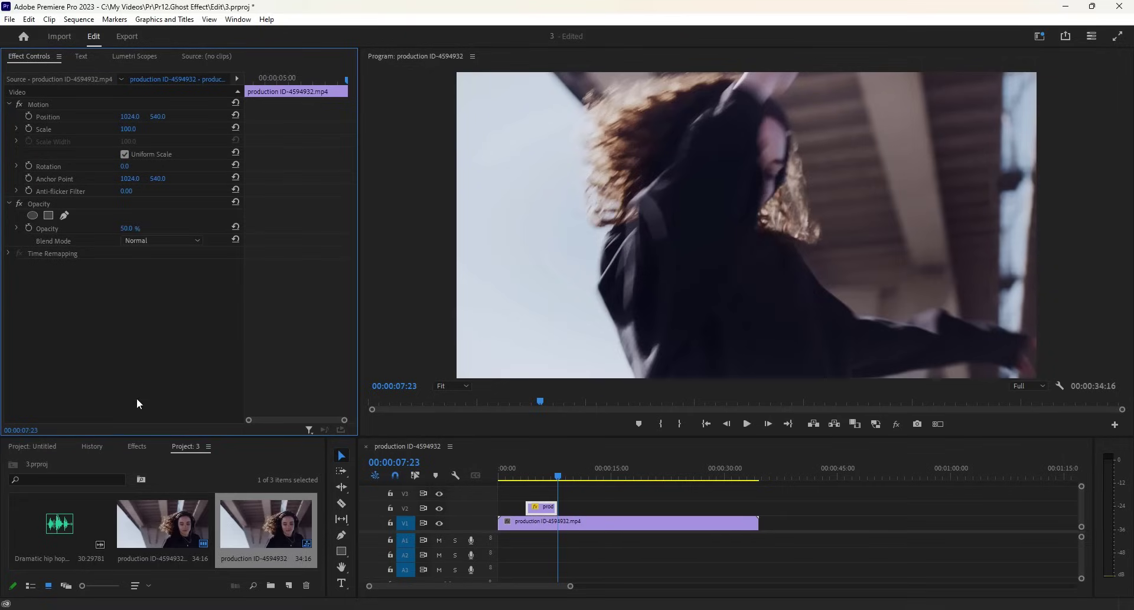
click(142, 445)
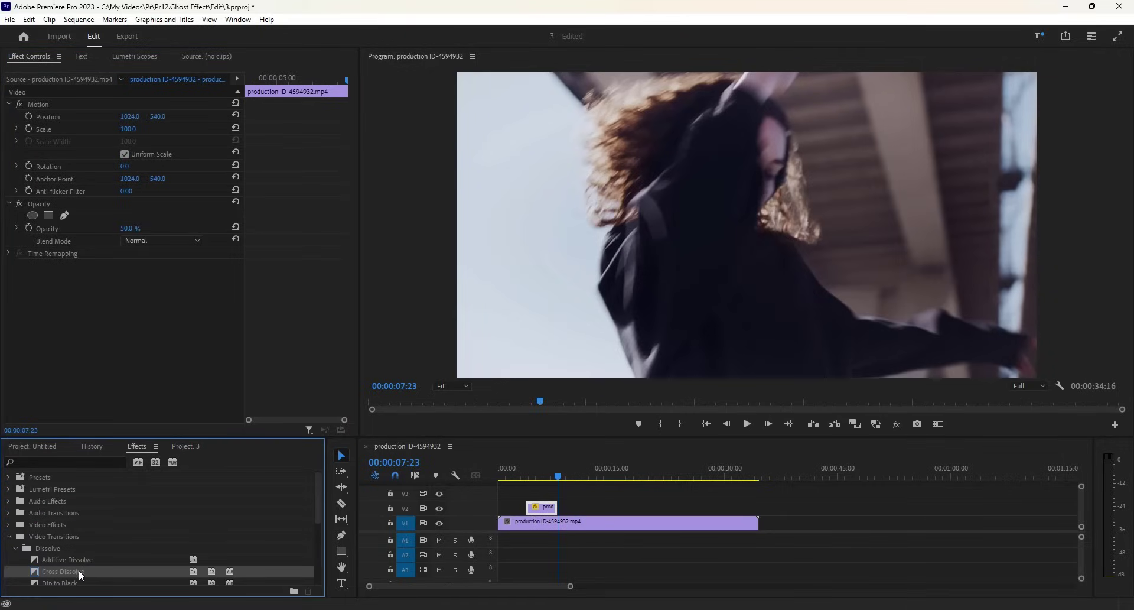
drag(79, 569, 558, 516)
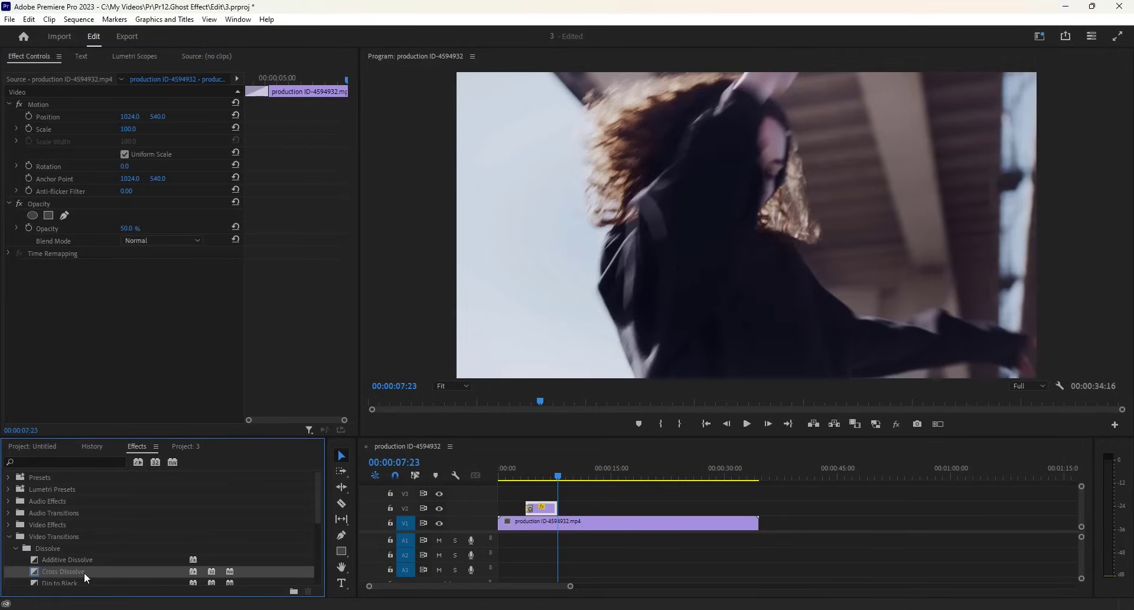
drag(559, 519, 559, 519)
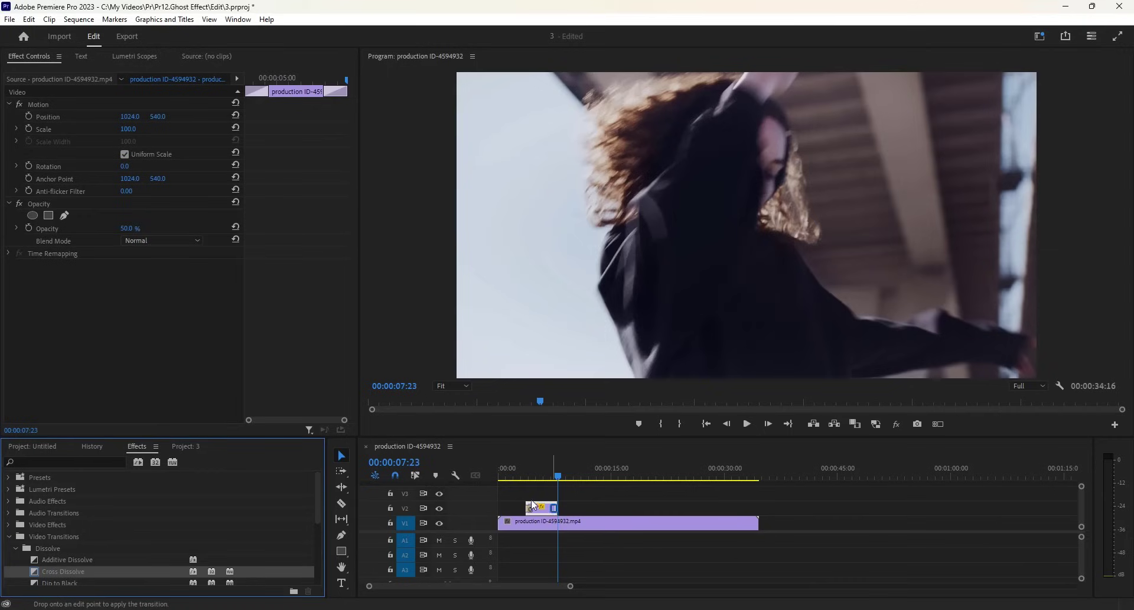
Step: Play the sequence from the beginning through the V2 segment to check the ghost effect
click(482, 475)
key(Home)
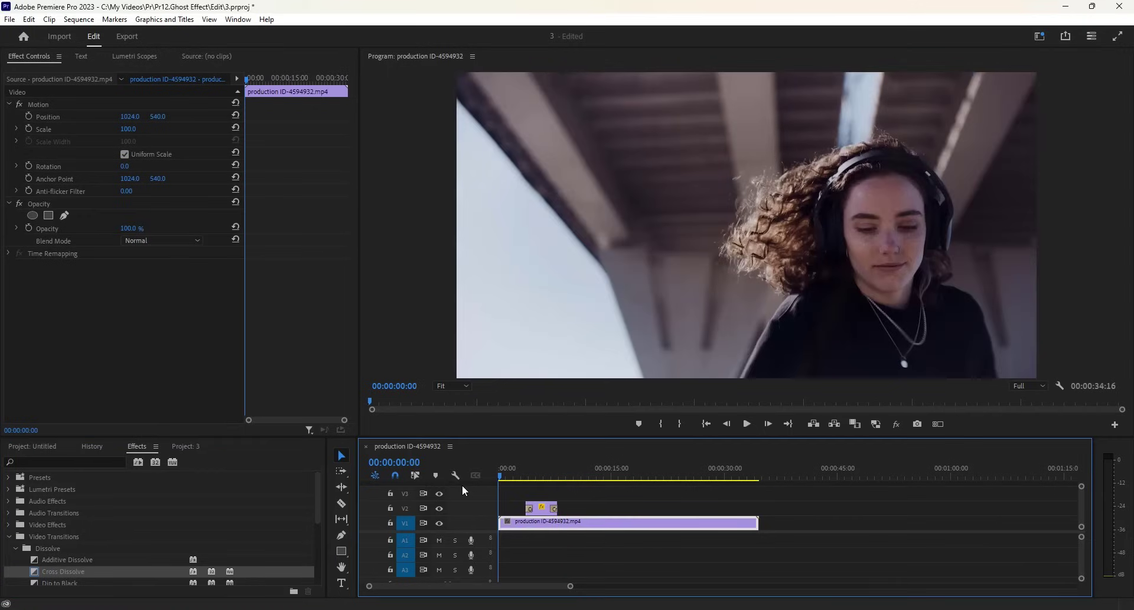
key(space)
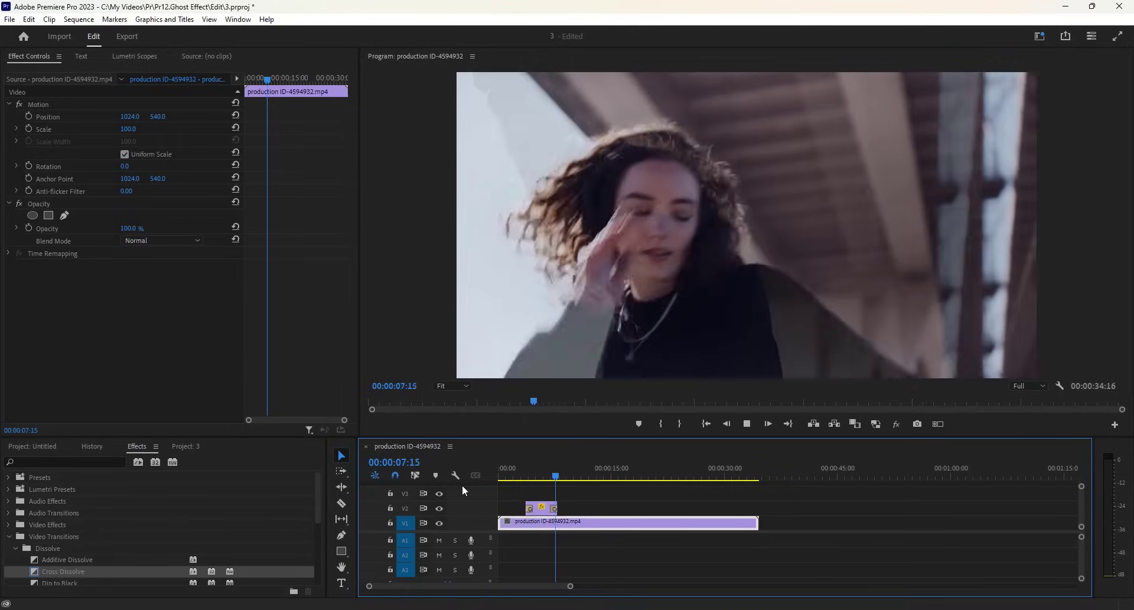
key(space)
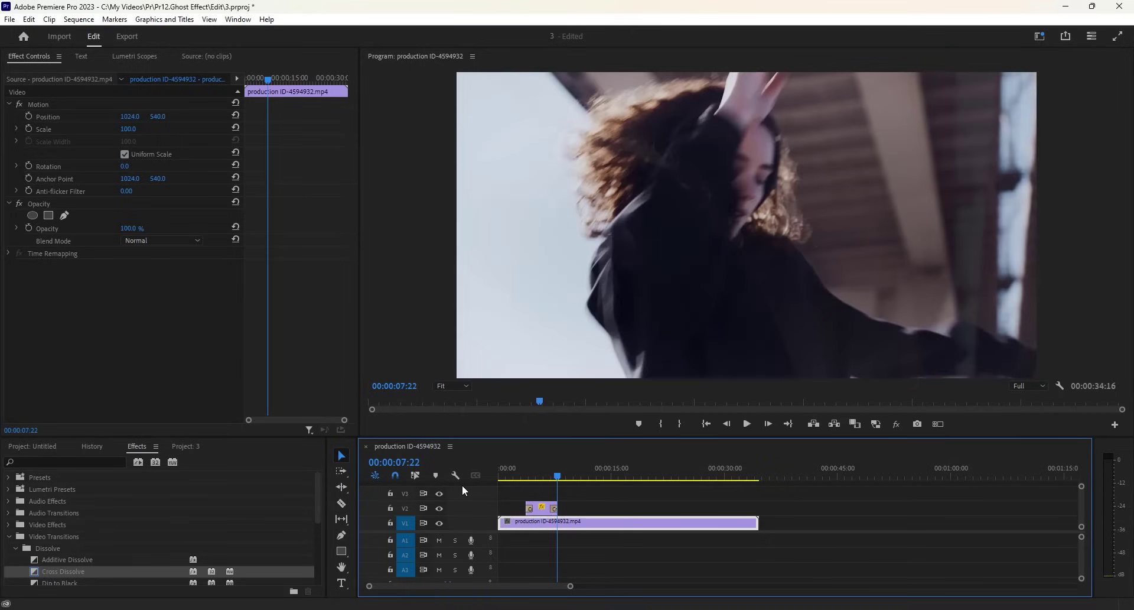
Step: Set the speed of the V2 segment to 99%
click(543, 511)
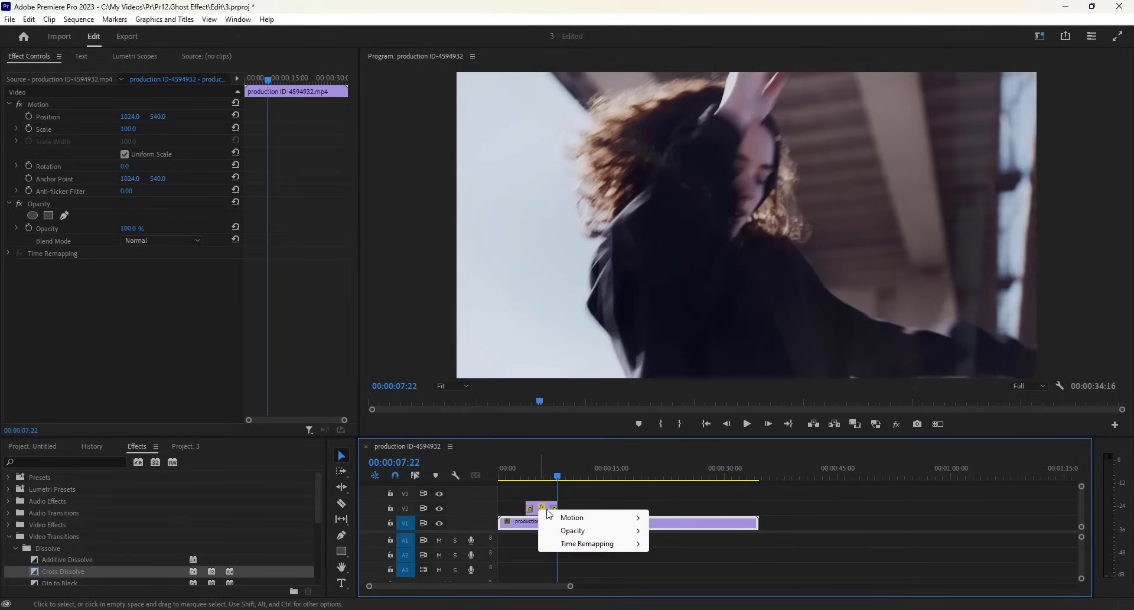
click(542, 508)
click(543, 508)
click(544, 507)
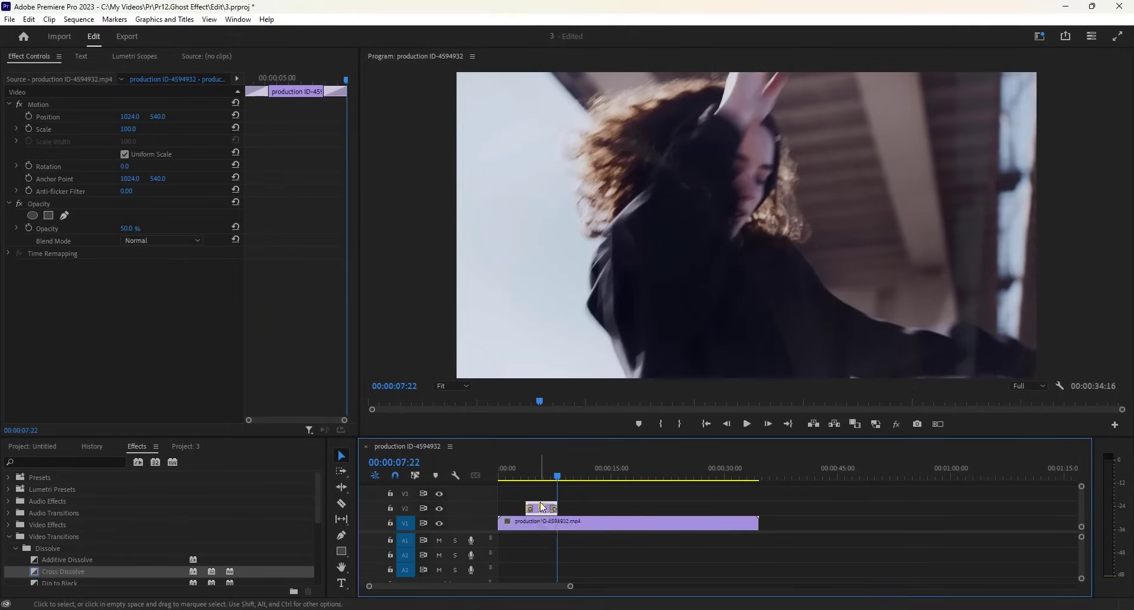
right_click(544, 506)
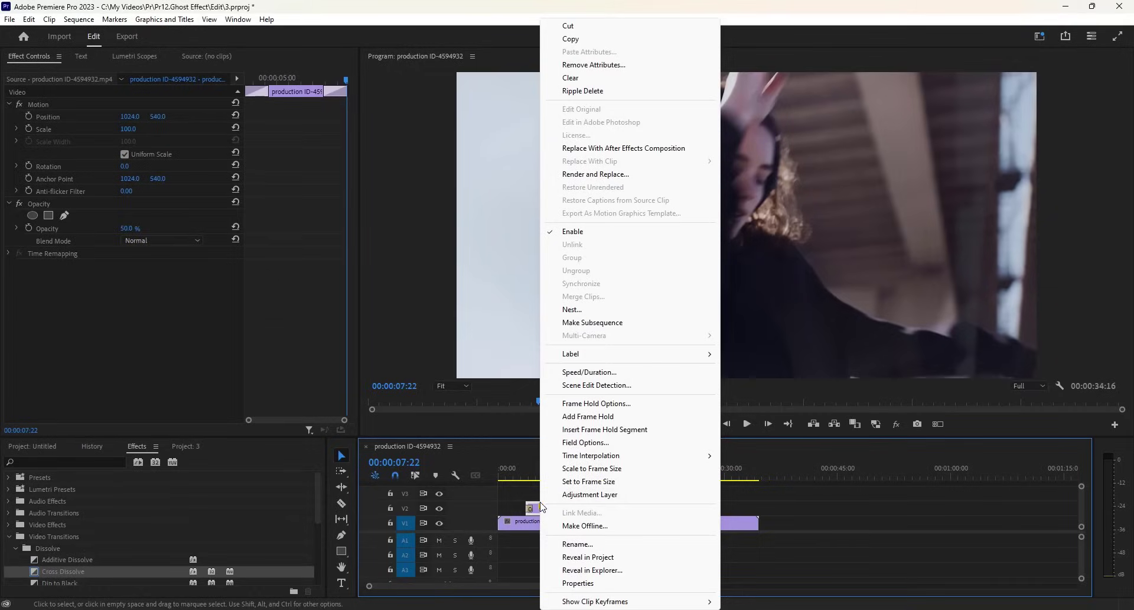
click(583, 372)
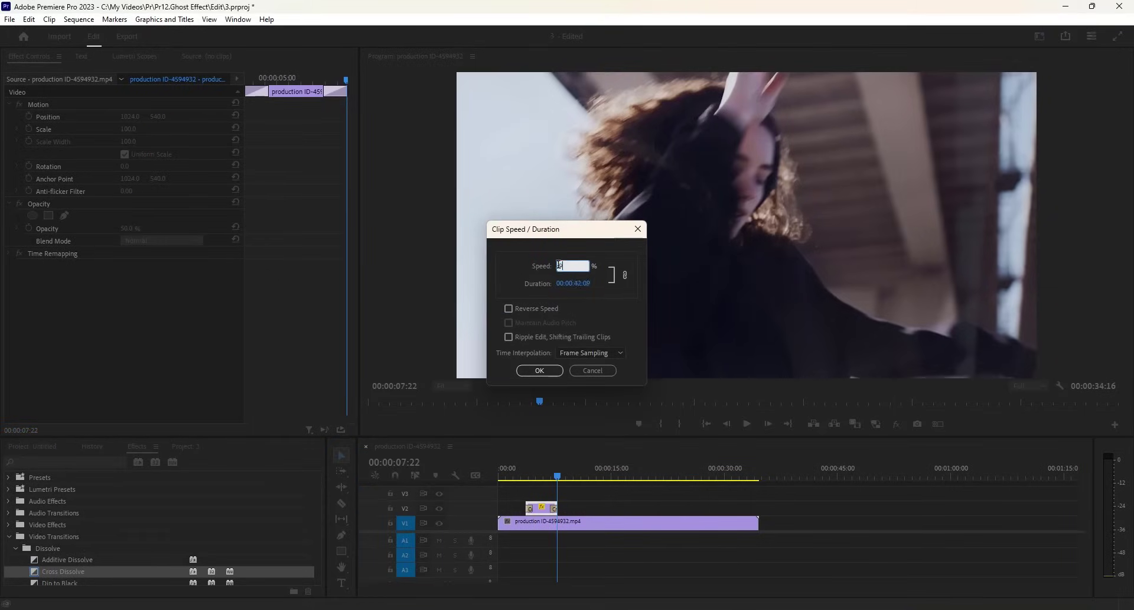
click(539, 370)
Step: Play the sequence from about 00:00:02:09 into the V2 segment to check the ghost effect at the new speed
click(518, 473)
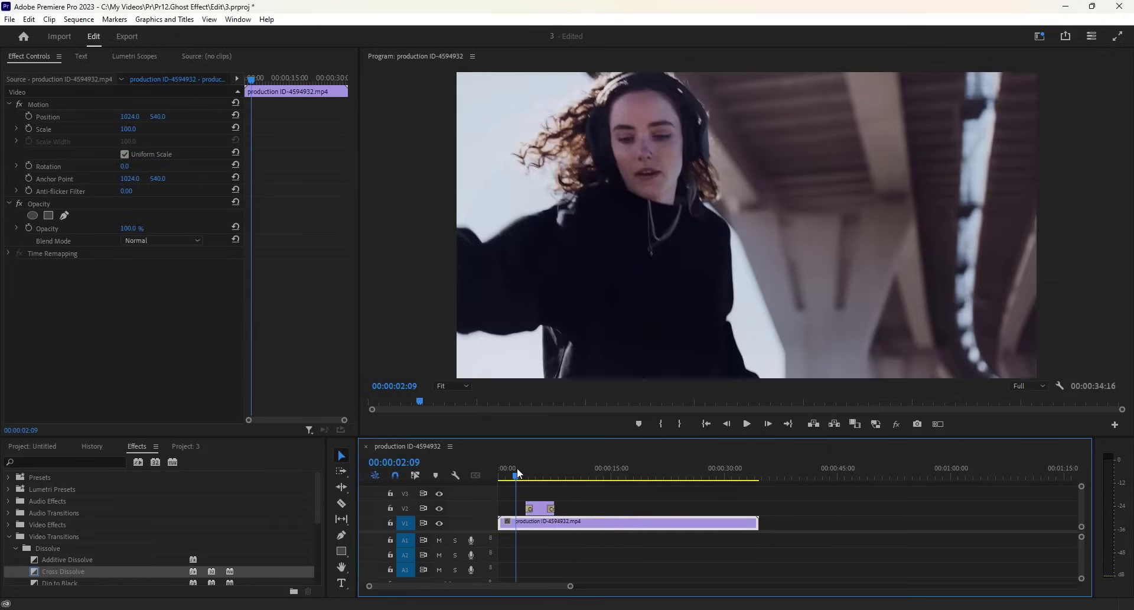
key(space)
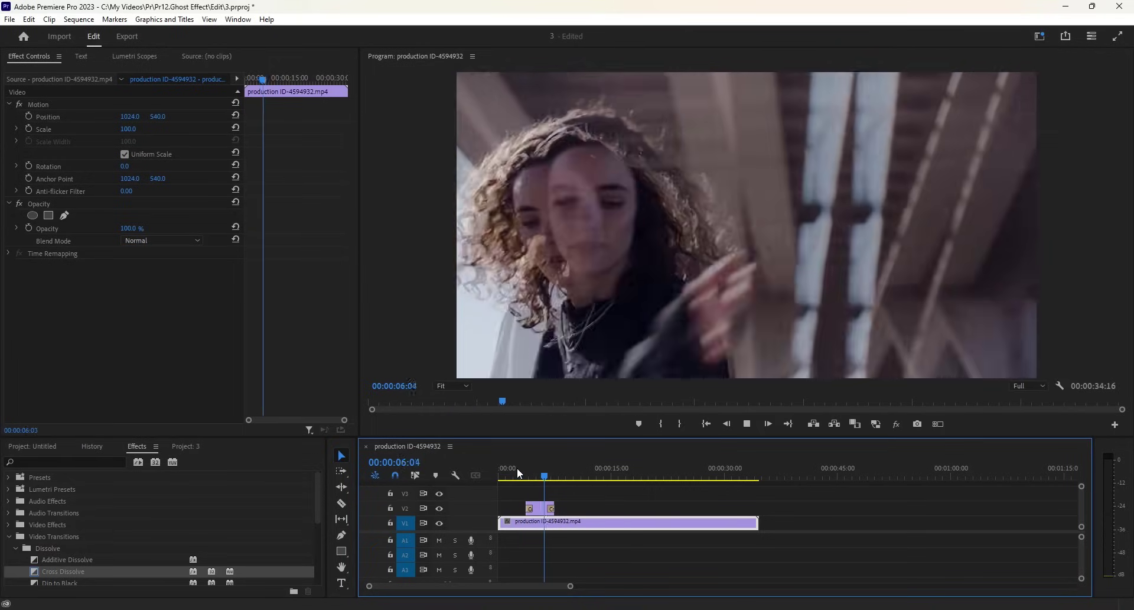
key(space)
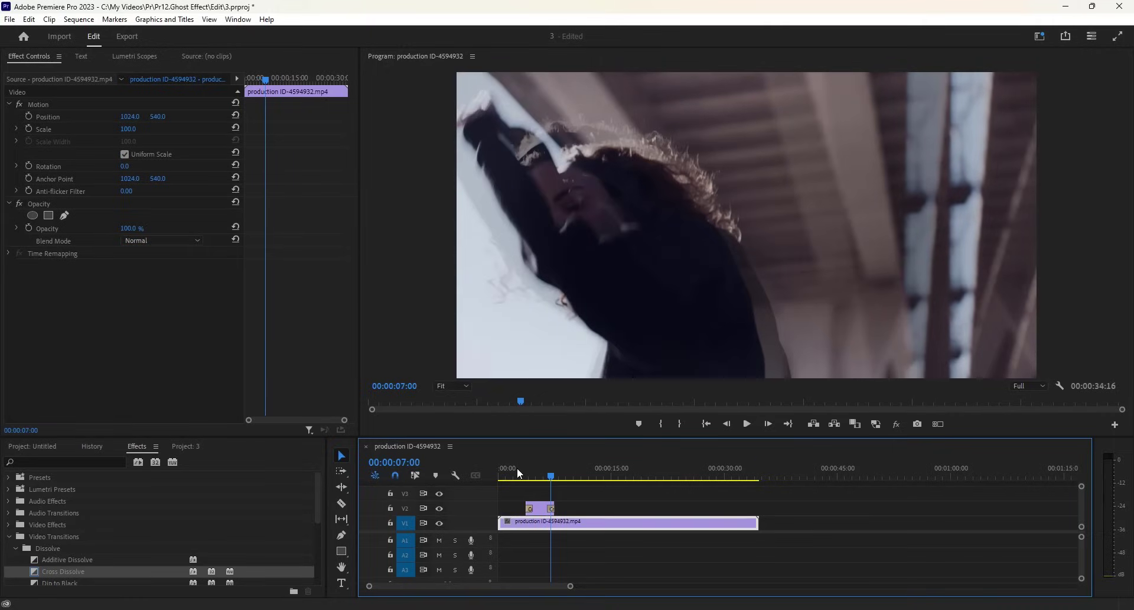
Step: With the playhead at 00:00:04:10, move the V2 segment slightly earlier on its track, and nudge it a few frames later to offset the ghost image
click(538, 512)
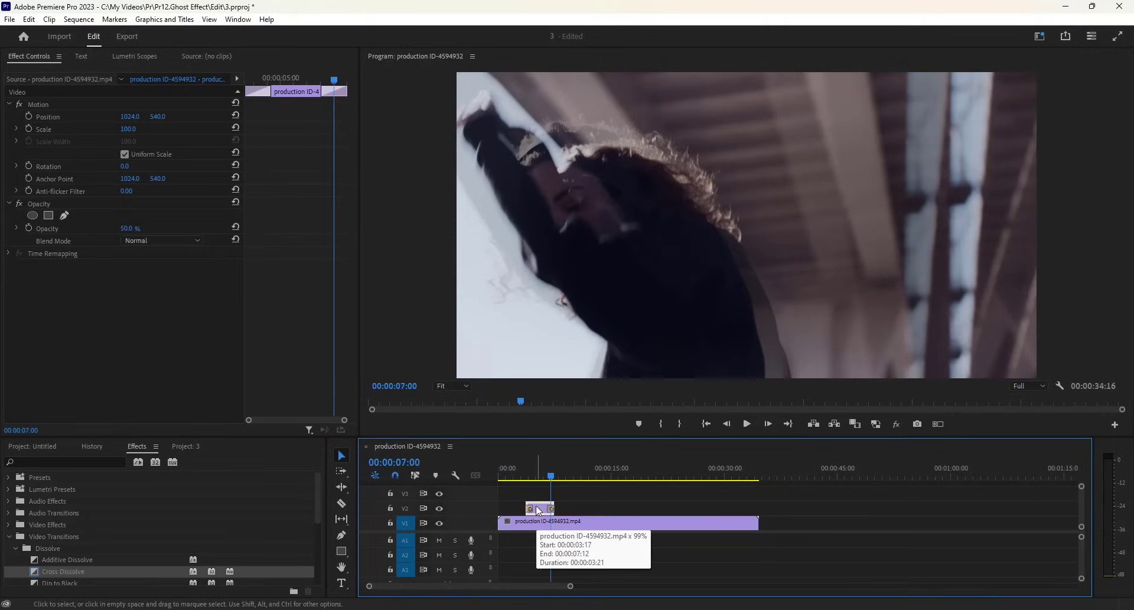
click(525, 474)
click(544, 509)
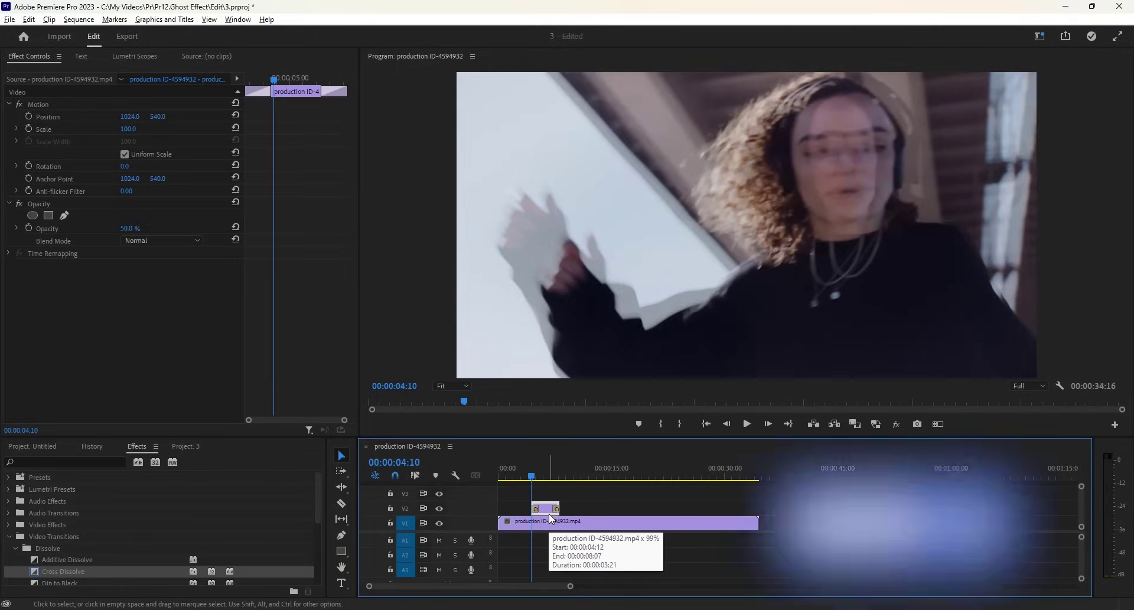
drag(548, 513, 538, 509)
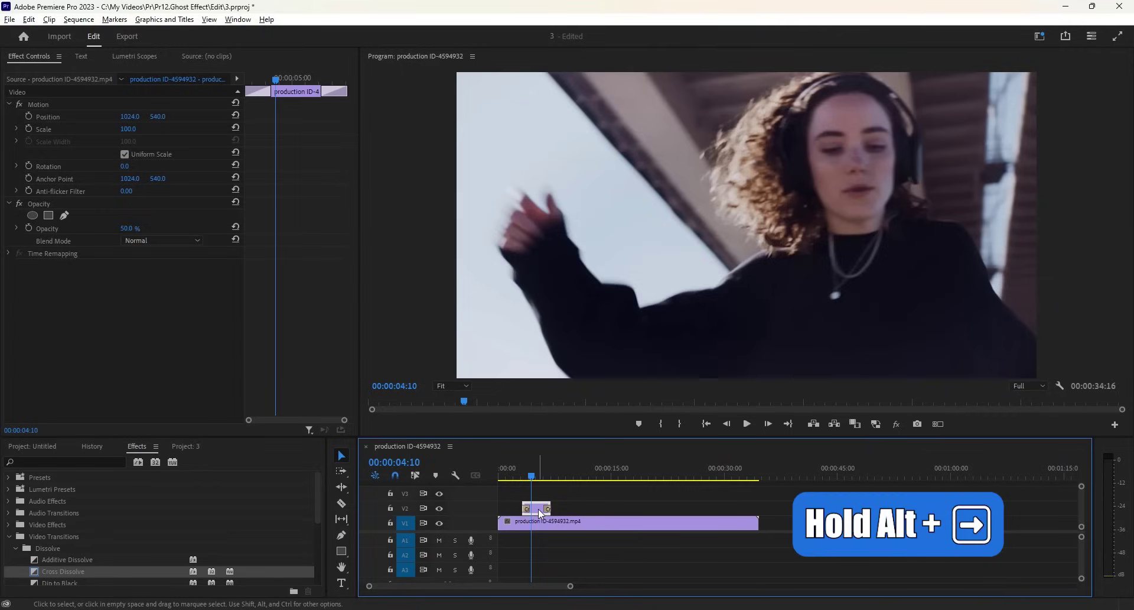
key(alt+Right)
key(alt+Right)
key(alt+Right)
key(alt+Right)
key(alt+Right)
key(alt+Right)
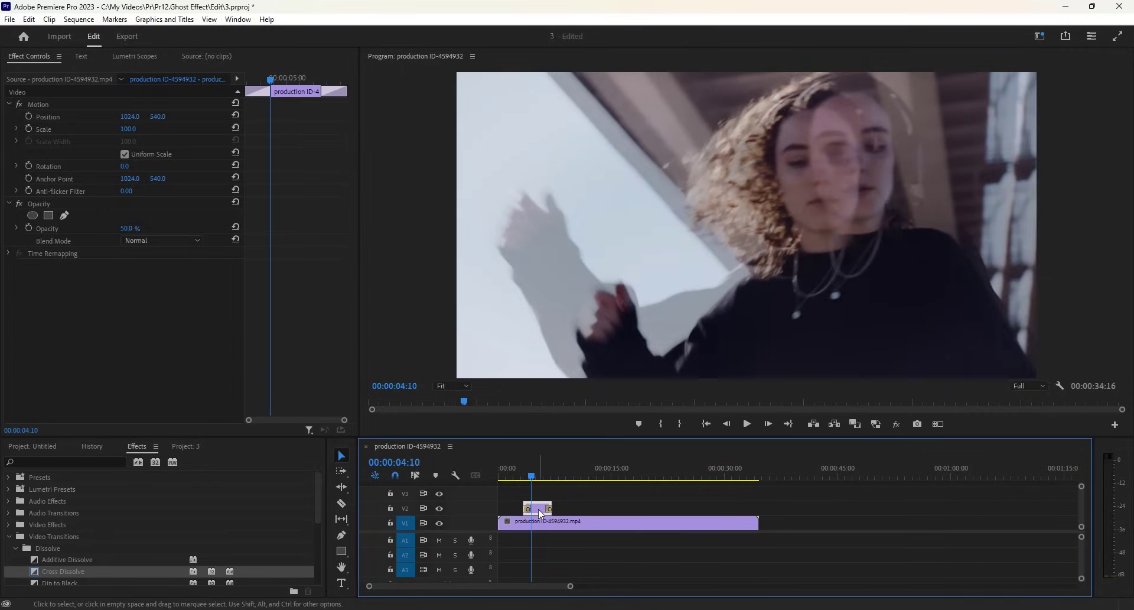
Step: Play from before the V2 segment until past its end to check the offset ghost effect
click(518, 475)
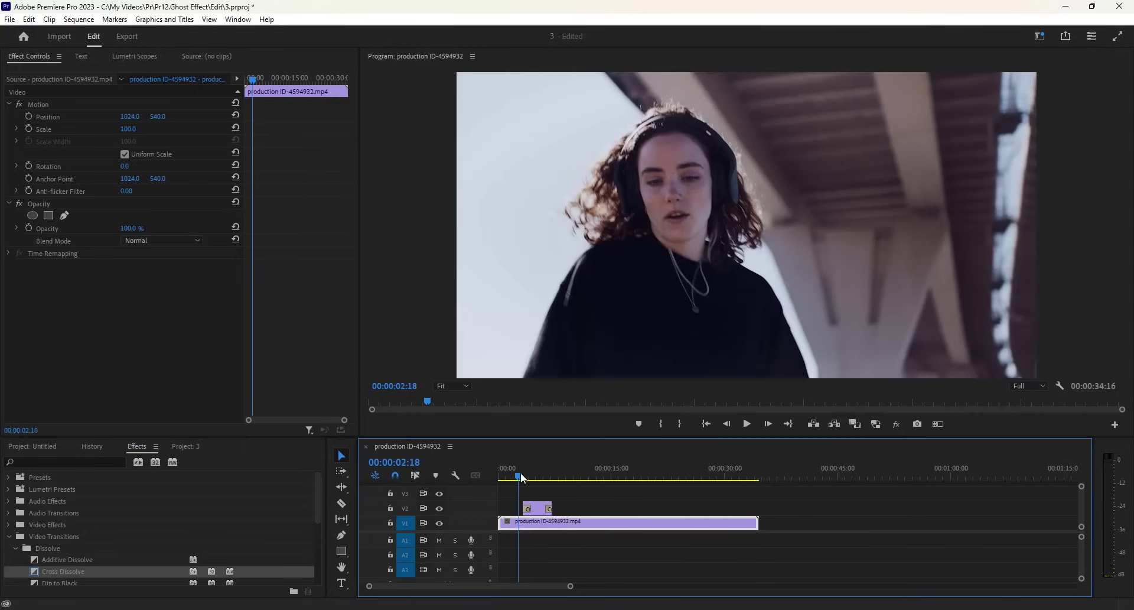
drag(514, 474, 511, 475)
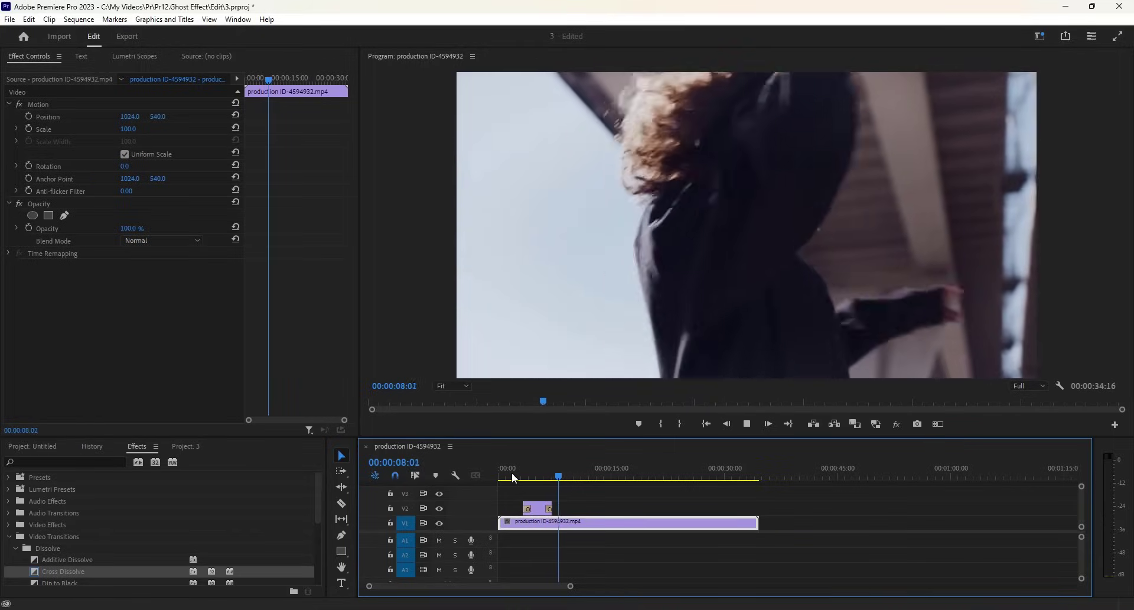
key(space)
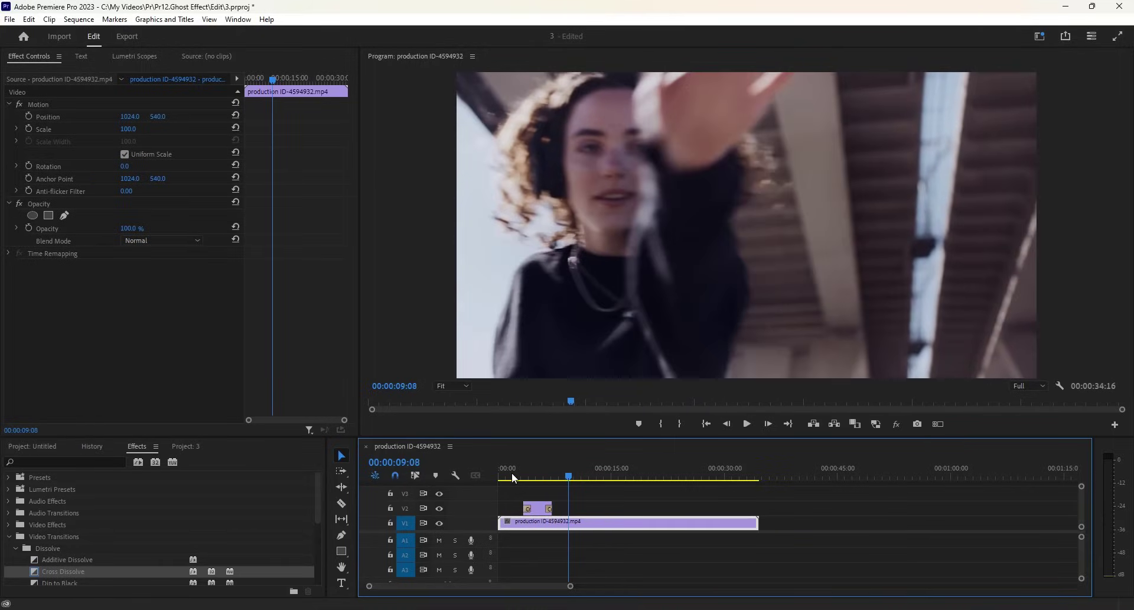